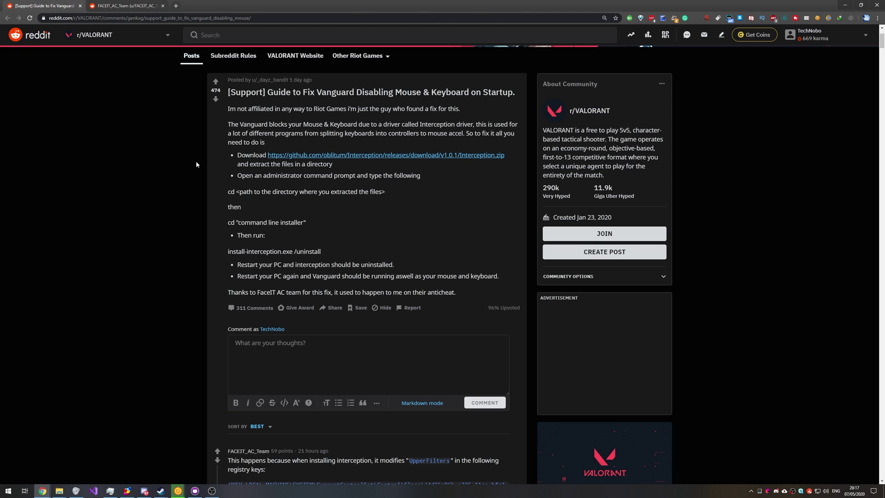
# Zoom the Vanguard fix post to 175% and highlight its title, Interception.zip link and uninstall step
pyautogui.hotkey('ctrl', '+')
pyautogui.hotkey('ctrl', '+')
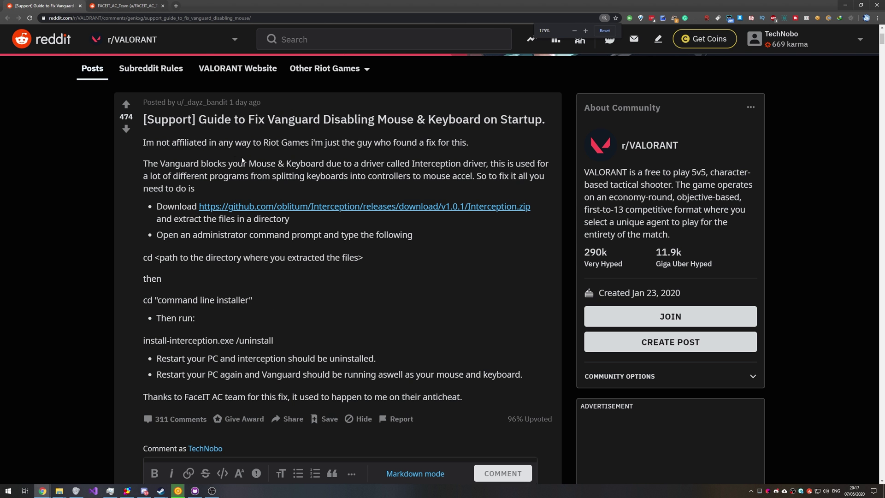
pyautogui.moveTo(213, 120); pyautogui.dragTo(536, 119)
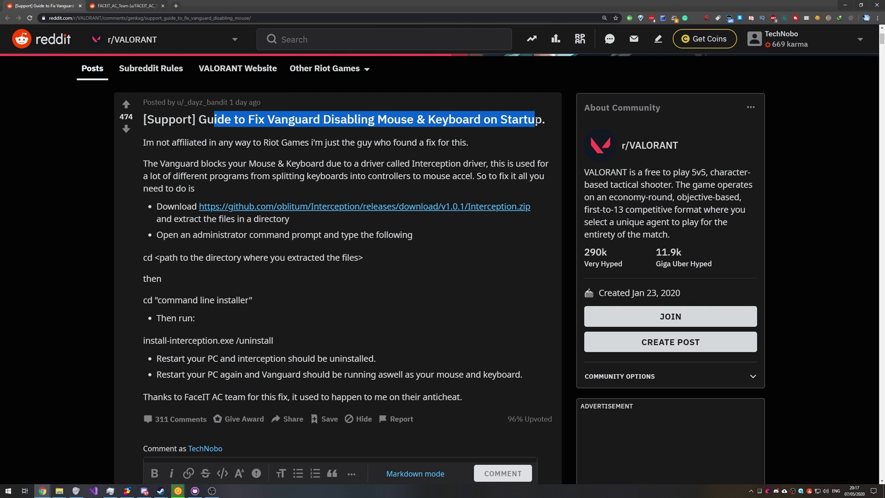
pyautogui.moveTo(144, 164); pyautogui.dragTo(473, 179)
pyautogui.click(503, 181)
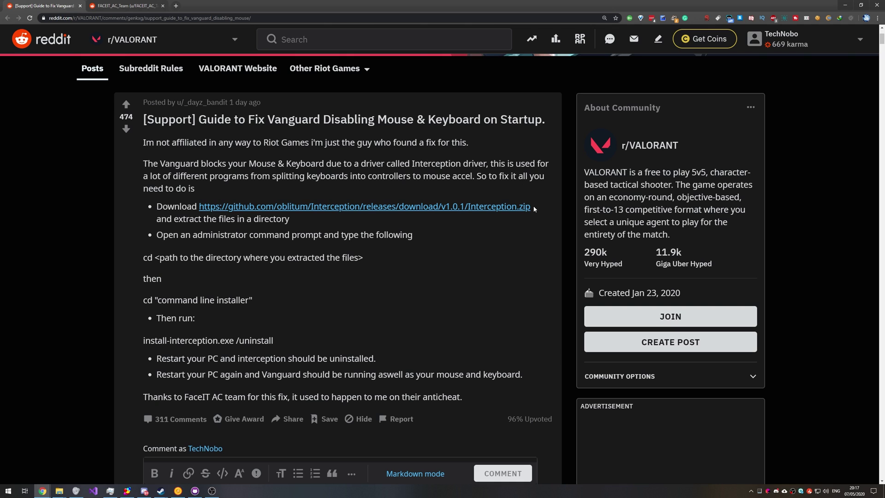
pyautogui.moveTo(530, 207); pyautogui.dragTo(138, 207)
pyautogui.click(184, 271)
pyautogui.moveTo(309, 350); pyautogui.dragTo(215, 338)
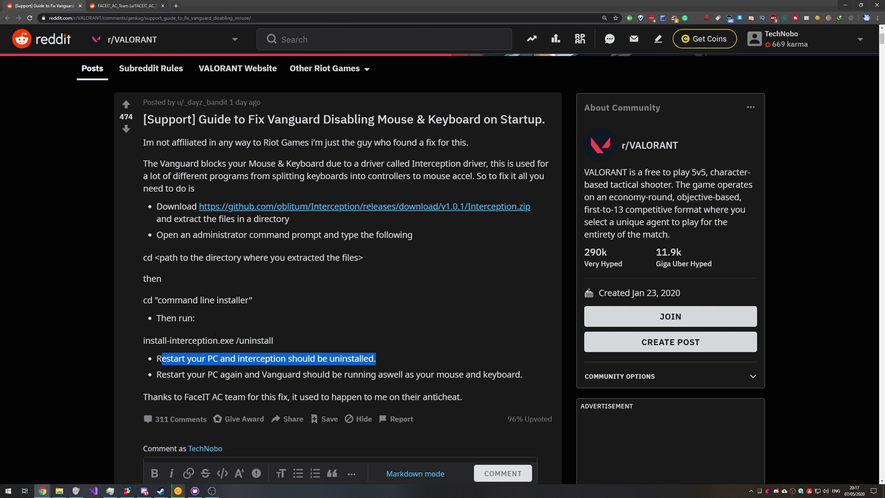
# Scroll to the FACEIT_AC_Team reply and highlight its registry key paths, UpperFilters paragraph, mouclass and kbdclass
pyautogui.scroll(-8, 214, 336)
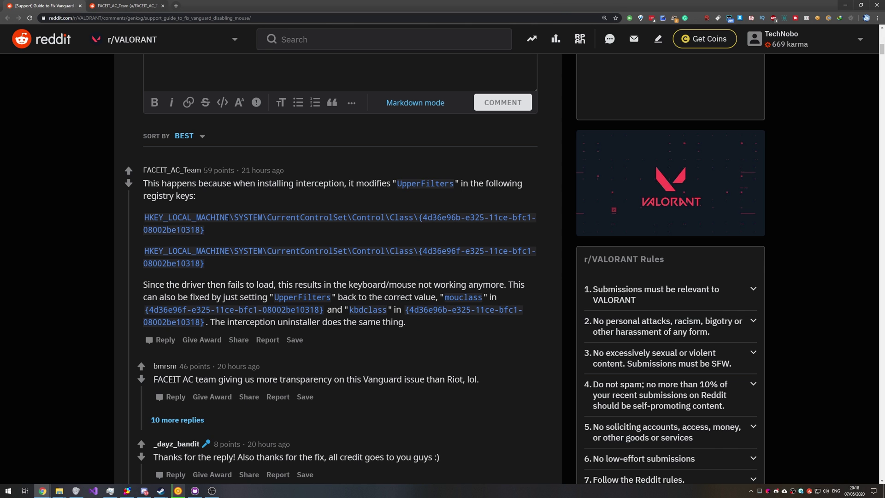
pyautogui.doubleClick(307, 186)
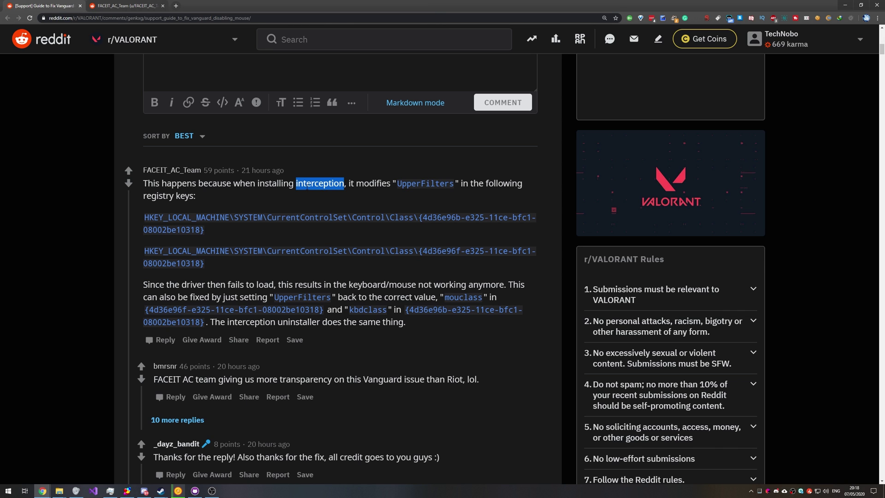
pyautogui.moveTo(144, 217); pyautogui.dragTo(210, 230)
pyautogui.moveTo(143, 252); pyautogui.dragTo(217, 275)
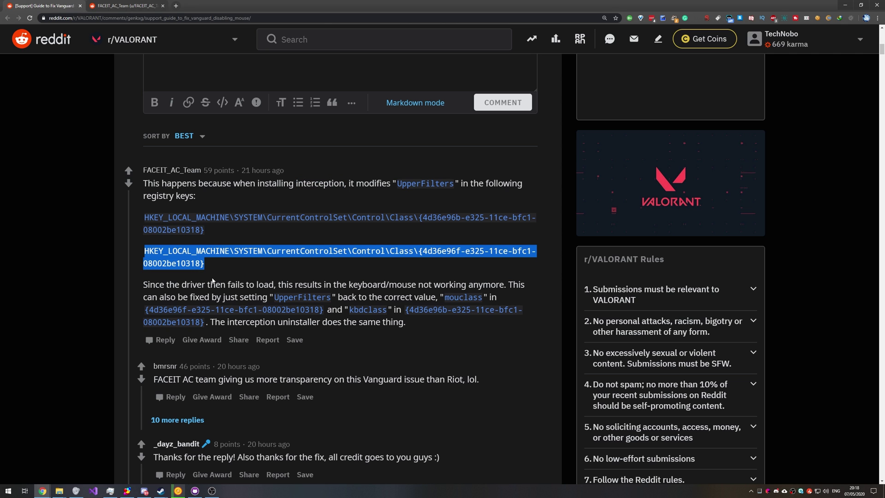
pyautogui.click(214, 281)
pyautogui.moveTo(143, 285); pyautogui.dragTo(411, 323)
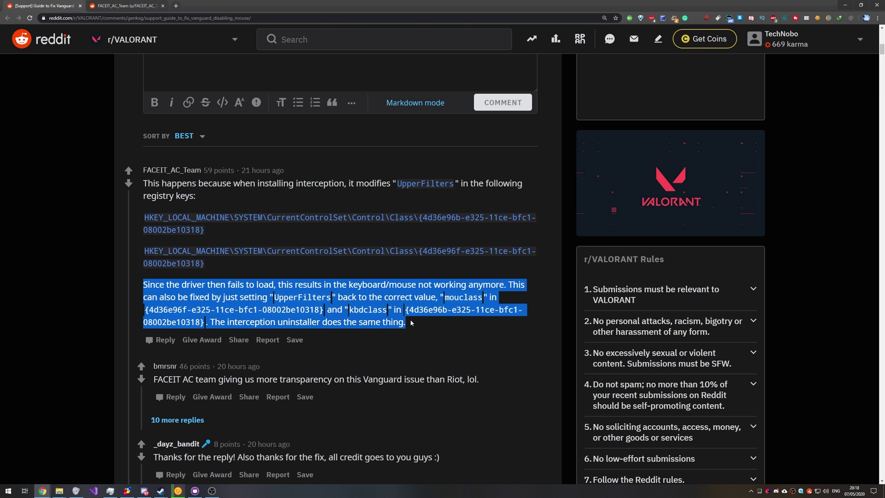
pyautogui.click(436, 316)
pyautogui.doubleClick(463, 297)
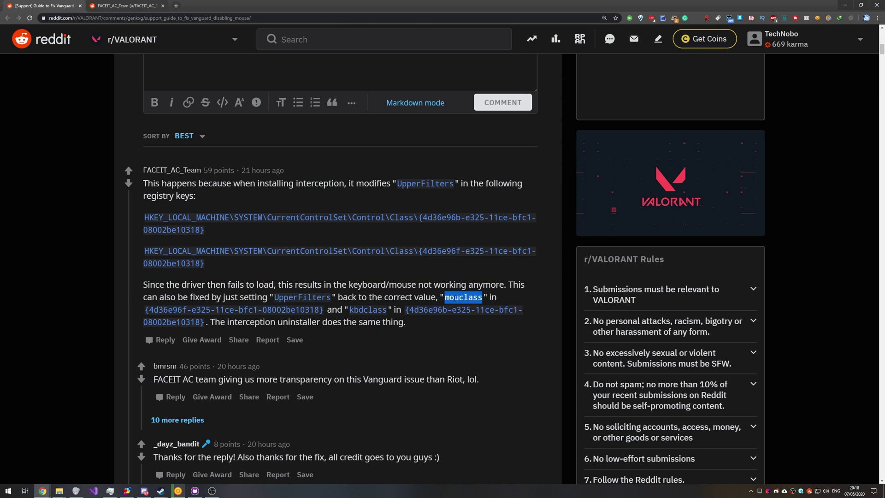
pyautogui.doubleClick(364, 310)
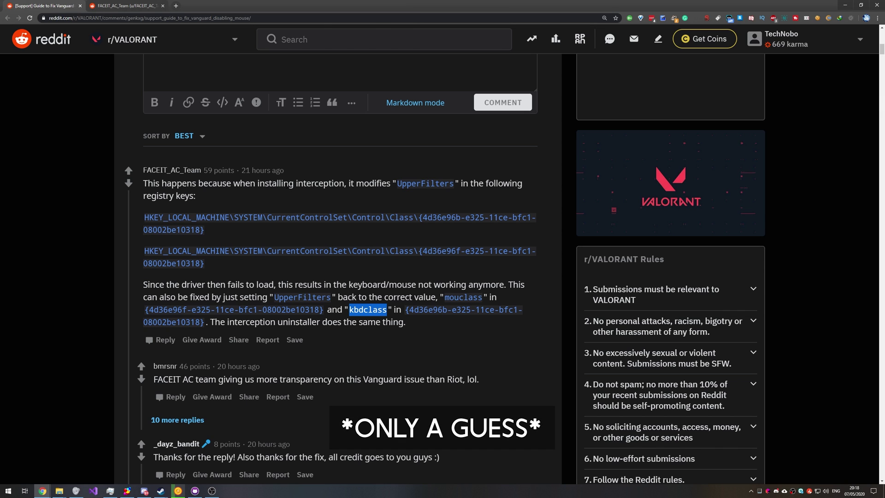
pyautogui.click(321, 218)
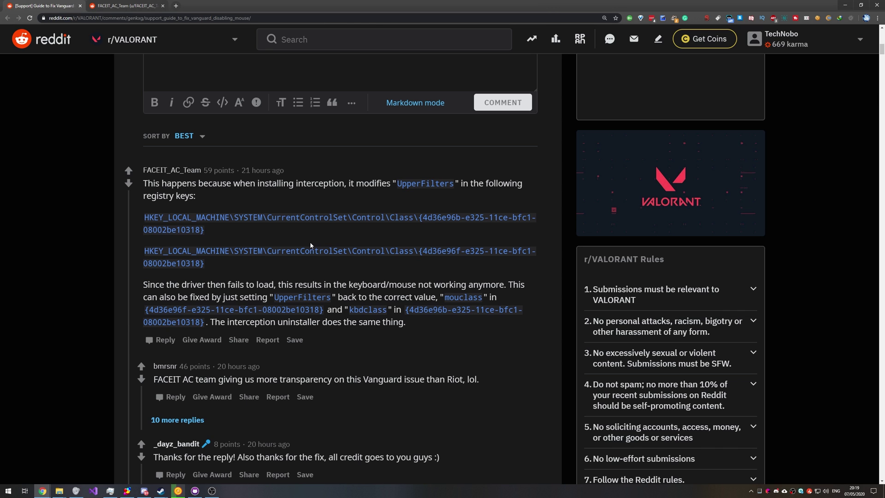
pyautogui.moveTo(143, 183); pyautogui.dragTo(428, 328)
pyautogui.click(430, 324)
pyautogui.moveTo(419, 324); pyautogui.dragTo(142, 181)
pyautogui.scroll(8, 204, 209)
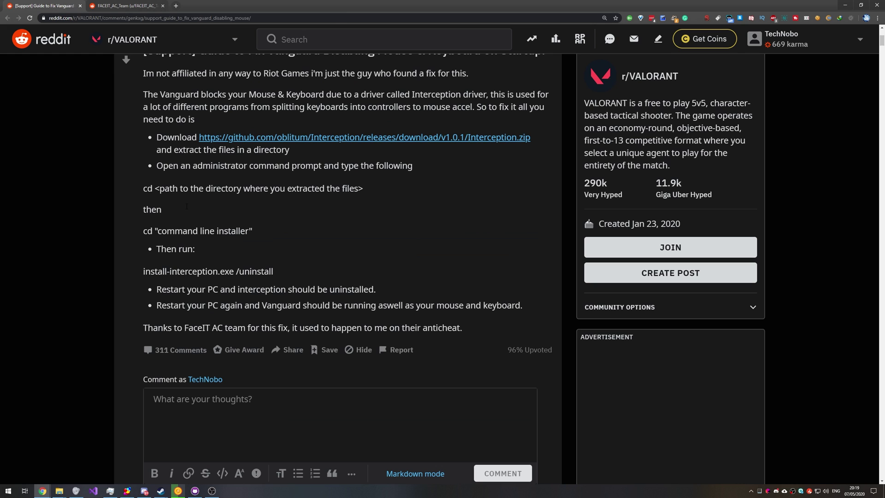
pyautogui.scroll(1, 321, 183)
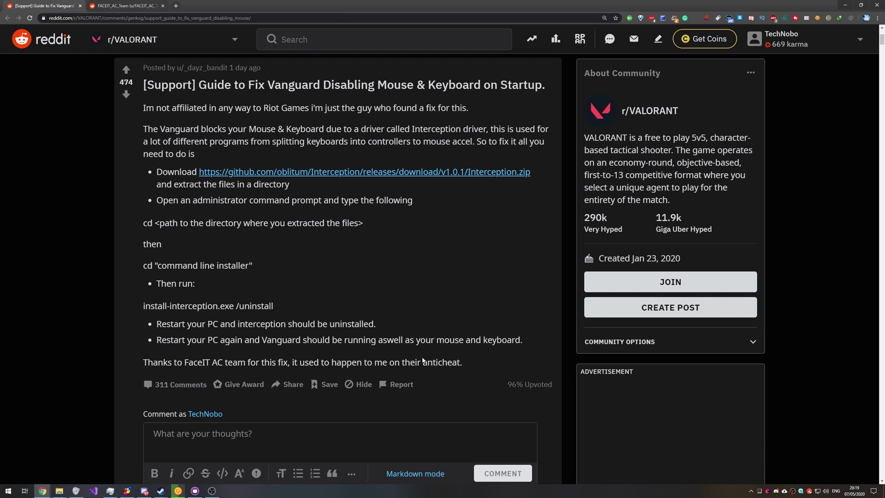
pyautogui.moveTo(460, 362); pyautogui.dragTo(143, 83)
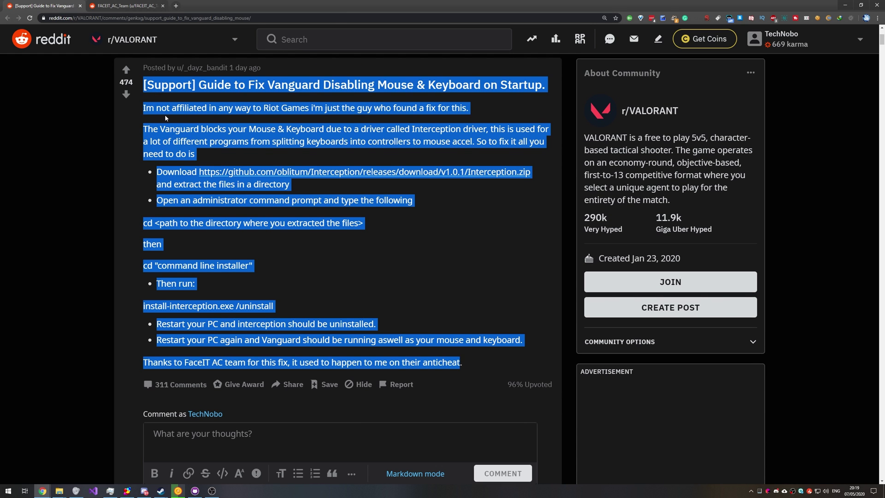
pyautogui.click(165, 116)
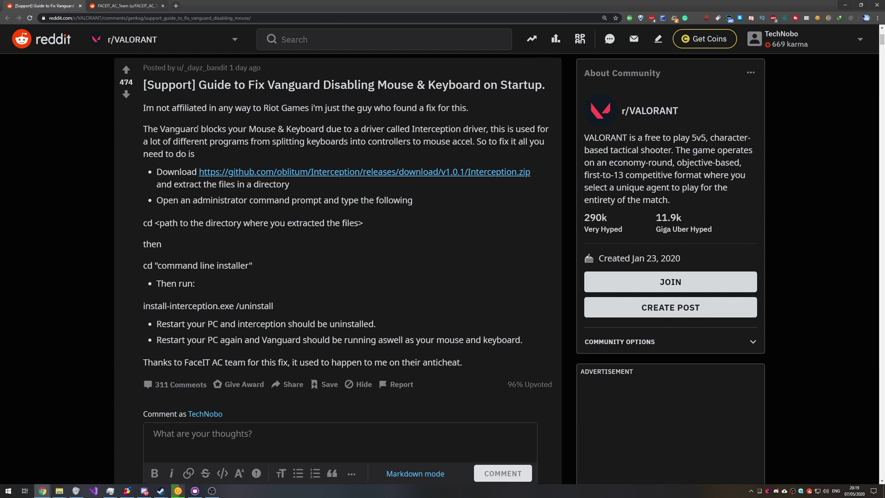
pyautogui.scroll(-9, 198, 129)
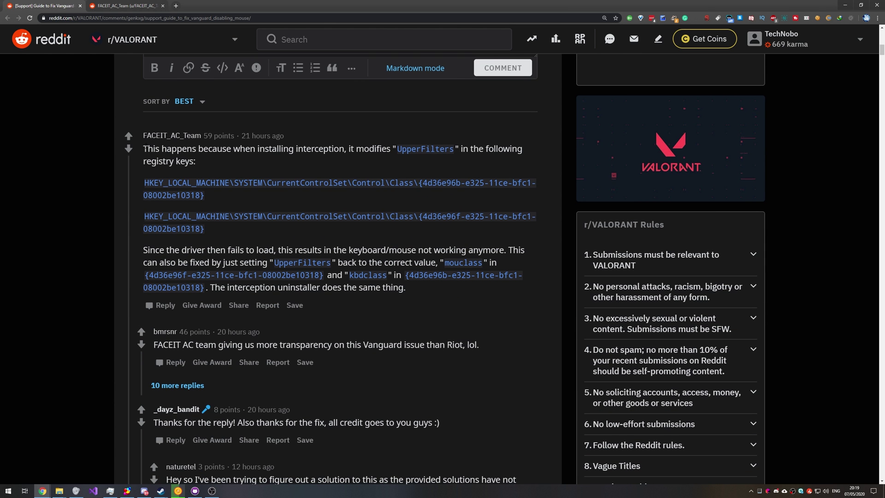
pyautogui.moveTo(143, 148); pyautogui.dragTo(405, 288)
pyautogui.click(444, 212)
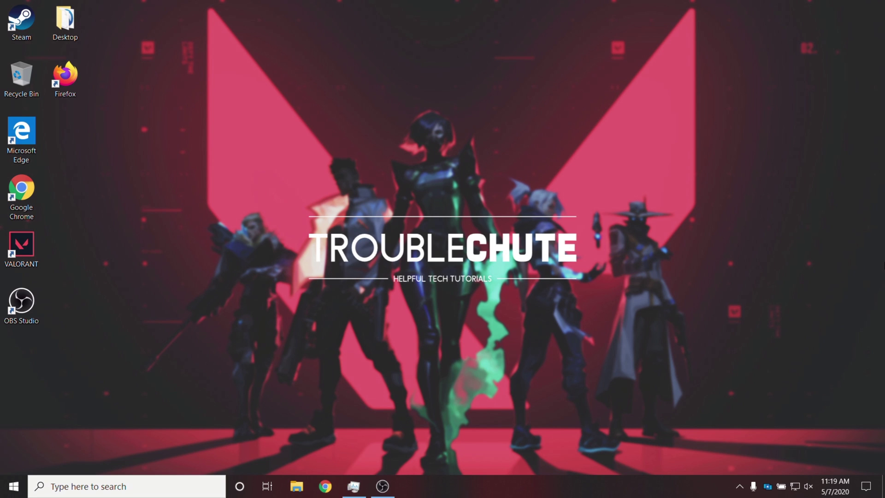
# Run regedit from the Run dialog and collapse HKEY_LOCAL_MACHINE to show only the top-level hives
pyautogui.moveTo(294, 252); pyautogui.dragTo(466, 333)
pyautogui.press('super+r')
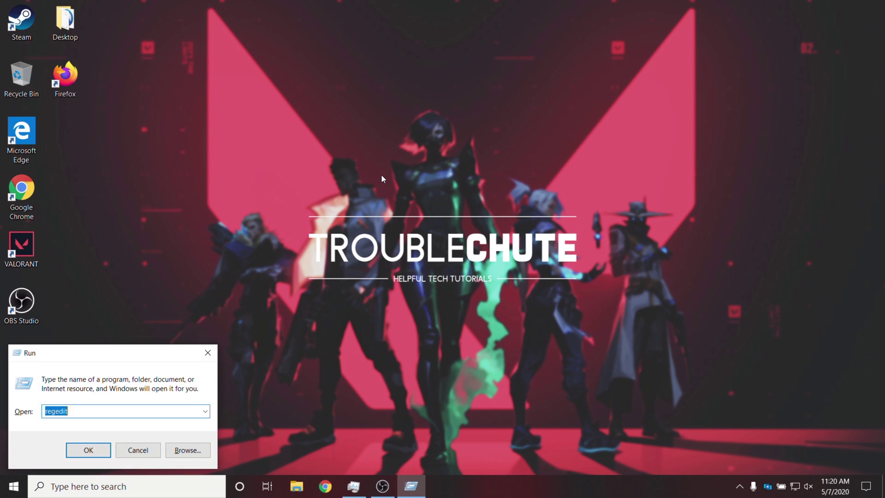
pyautogui.press('BackSpace')
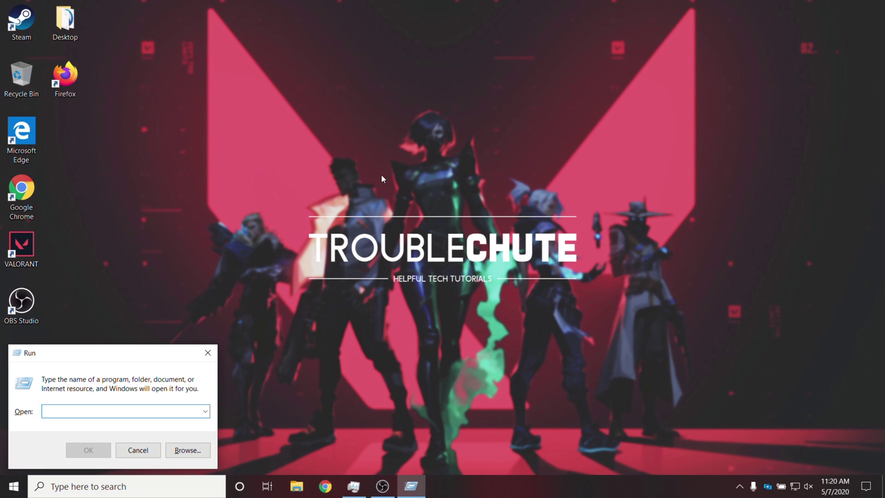
pyautogui.write('regedit')
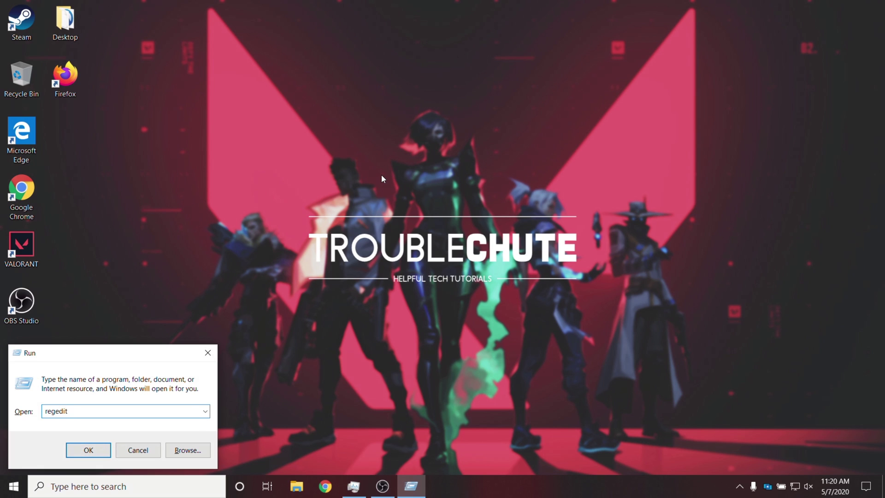
pyautogui.press('Return')
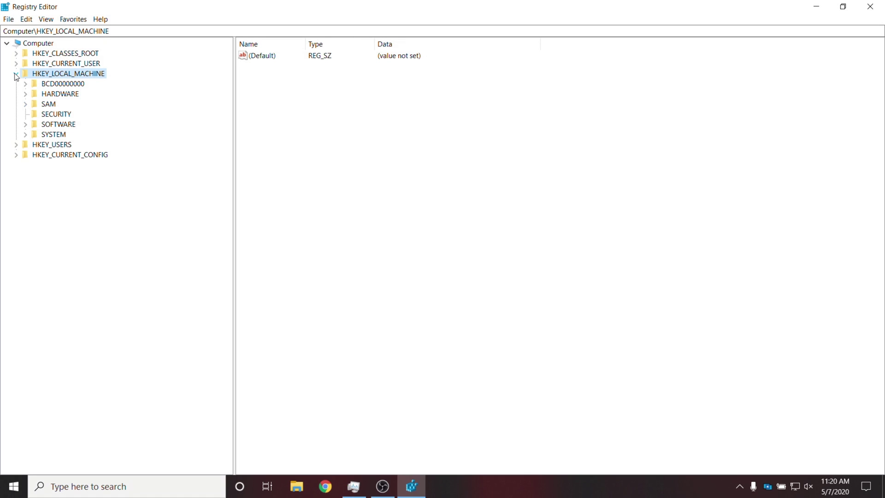
pyautogui.click(16, 73)
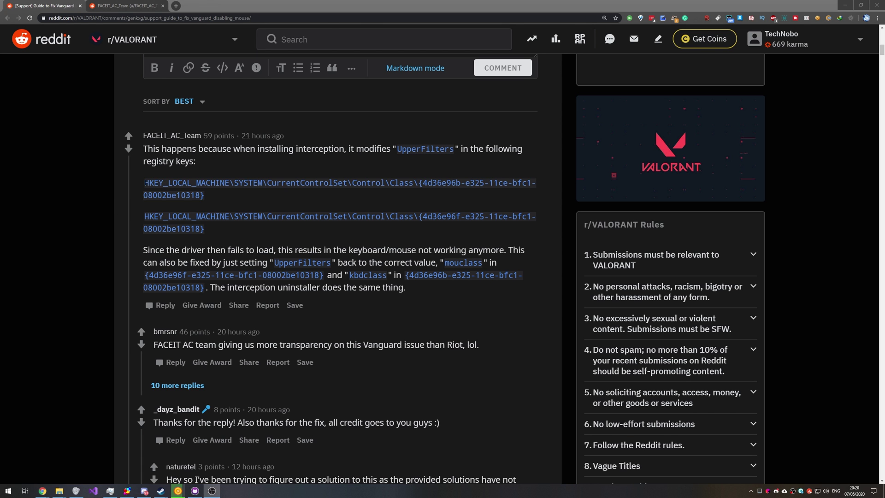
# Copy the first registry key path from the comment and paste it into the Registry Editor address bar
pyautogui.moveTo(144, 182); pyautogui.dragTo(213, 194)
pyautogui.hotkey('ctrl', 'c')
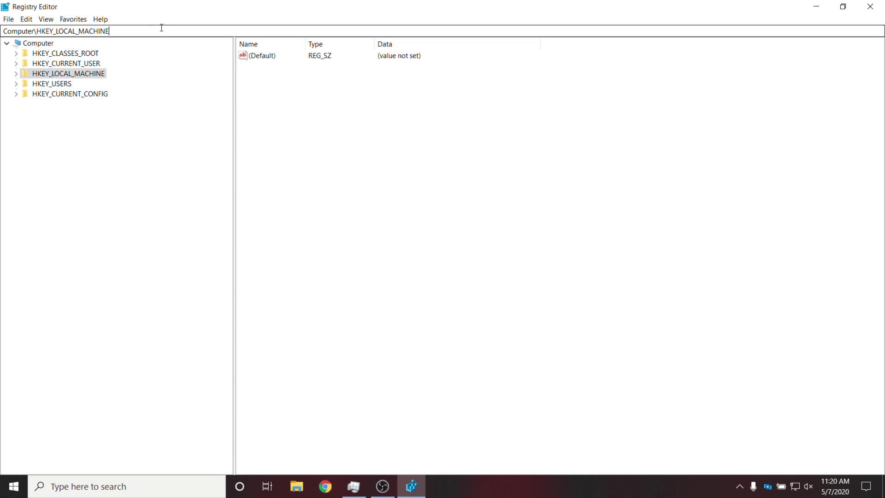
pyautogui.click(160, 28)
pyautogui.press('BackSpace')
pyautogui.hotkey('ctrl', 'v')
pyautogui.moveTo(390, 31); pyautogui.dragTo(3, 31)
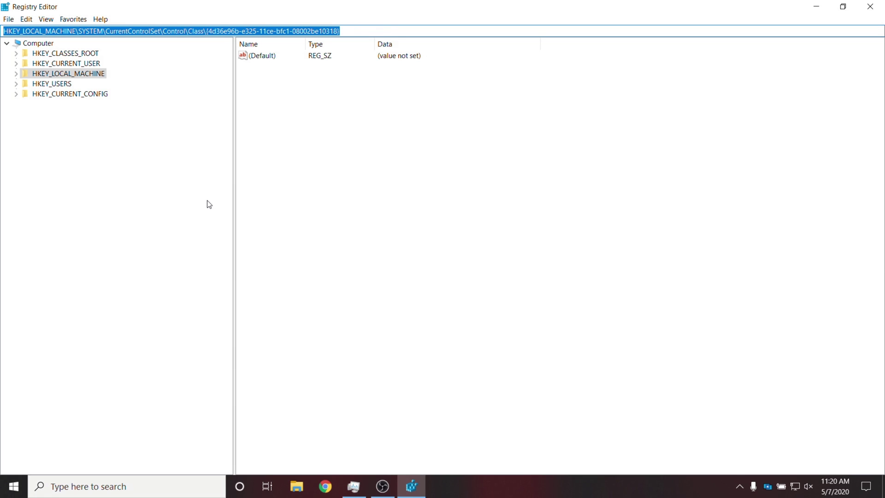
pyautogui.click(51, 74)
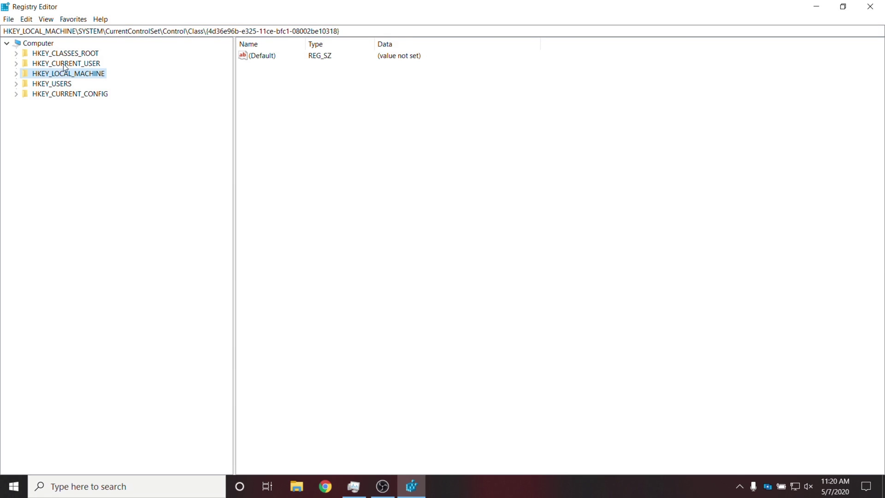
# Expand HKEY_LOCAL_MACHINE > SYSTEM > CurrentControlSet > Control > Class and scroll through its GUID subkeys
pyautogui.click(16, 74)
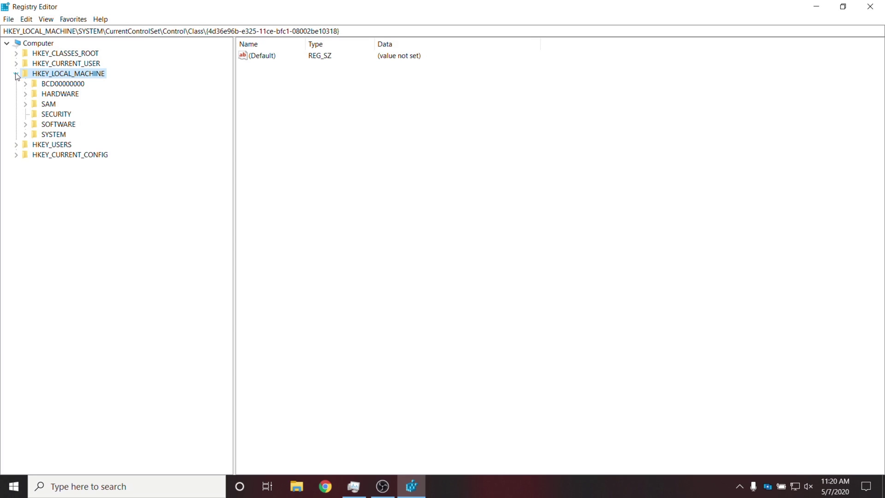
pyautogui.click(26, 134)
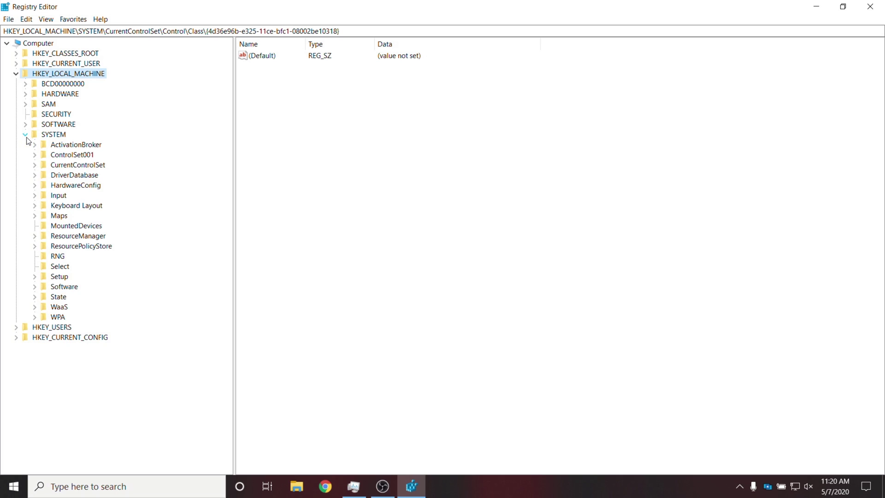
pyautogui.click(34, 165)
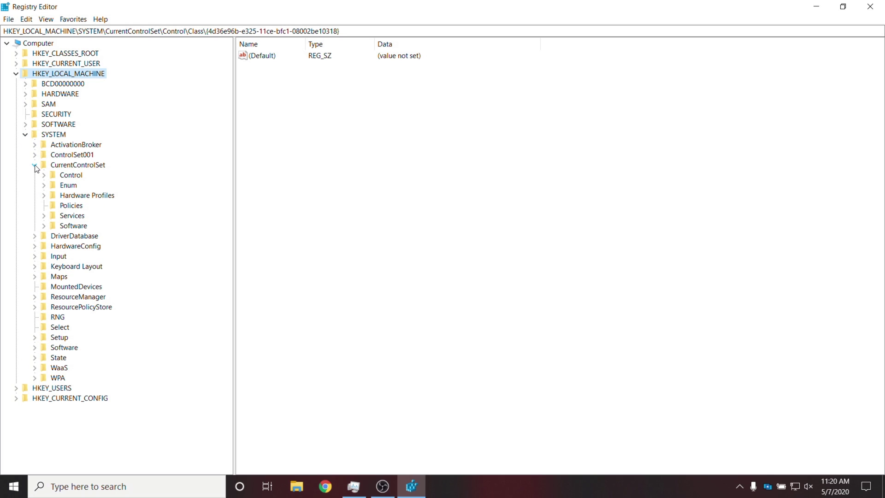
pyautogui.click(43, 175)
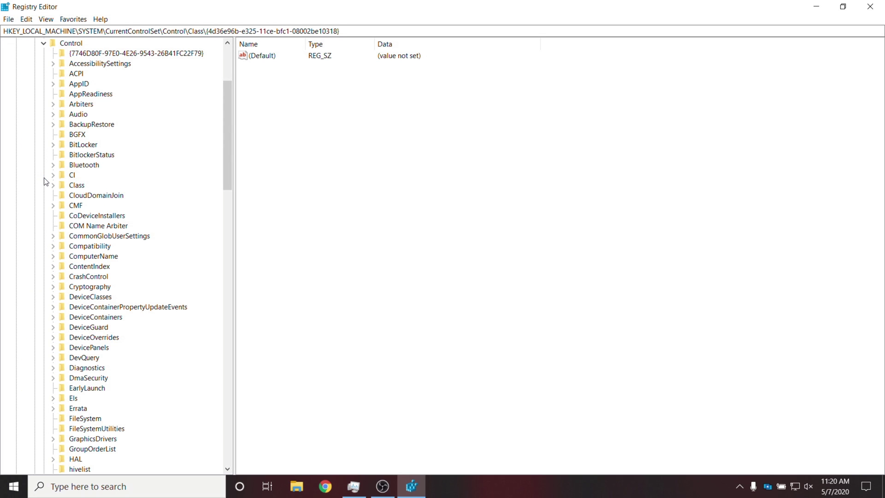
pyautogui.click(53, 184)
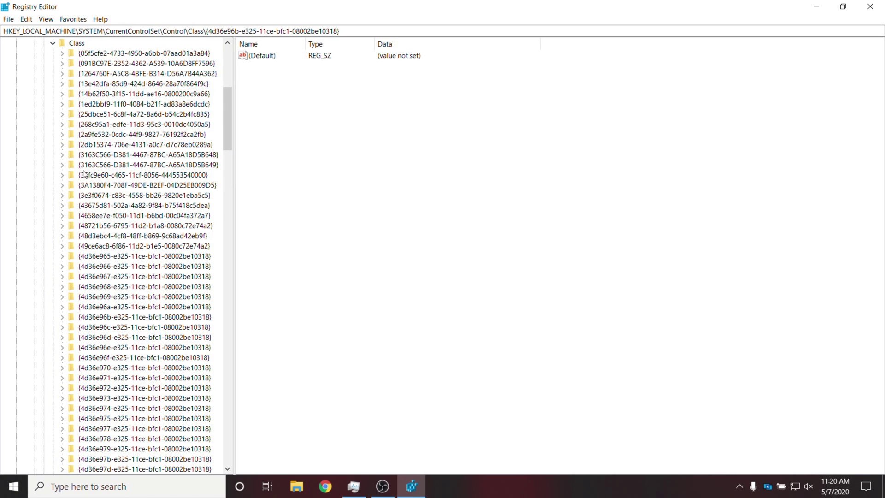
pyautogui.moveTo(226, 111); pyautogui.dragTo(227, 78)
pyautogui.click(77, 316)
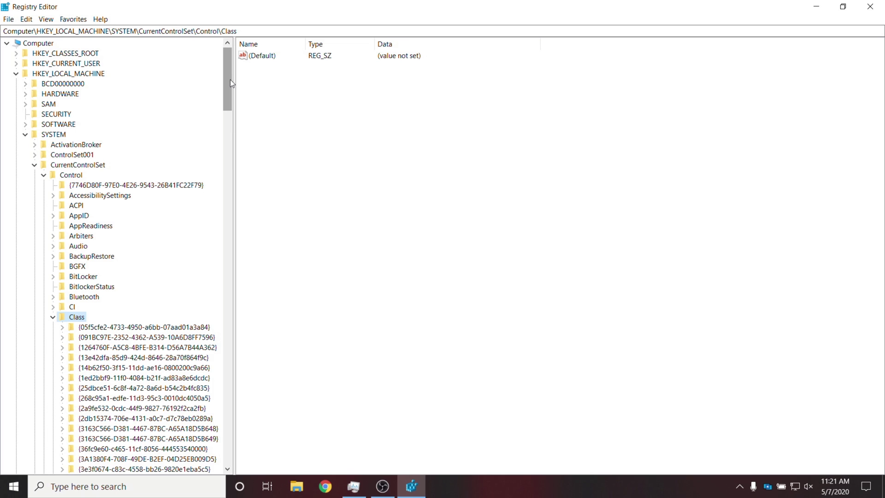
pyautogui.moveTo(231, 79); pyautogui.dragTo(233, 128)
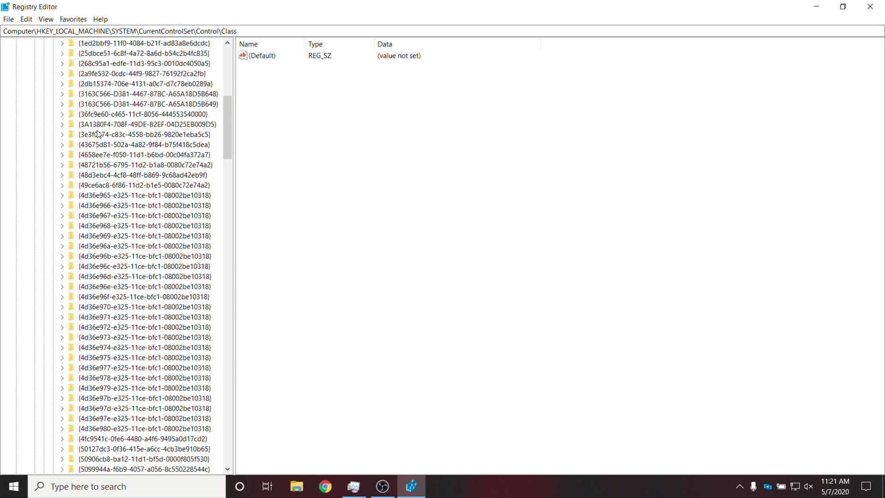
pyautogui.scroll(-2, 95, 103)
pyautogui.scroll(-1, 95, 103)
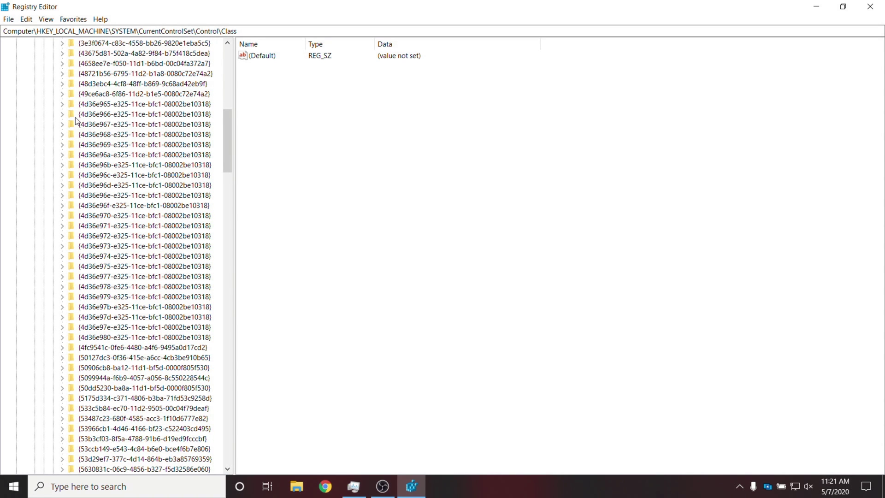
# Browse the Media Center Extender and CDROM class keys' values
pyautogui.click(86, 54)
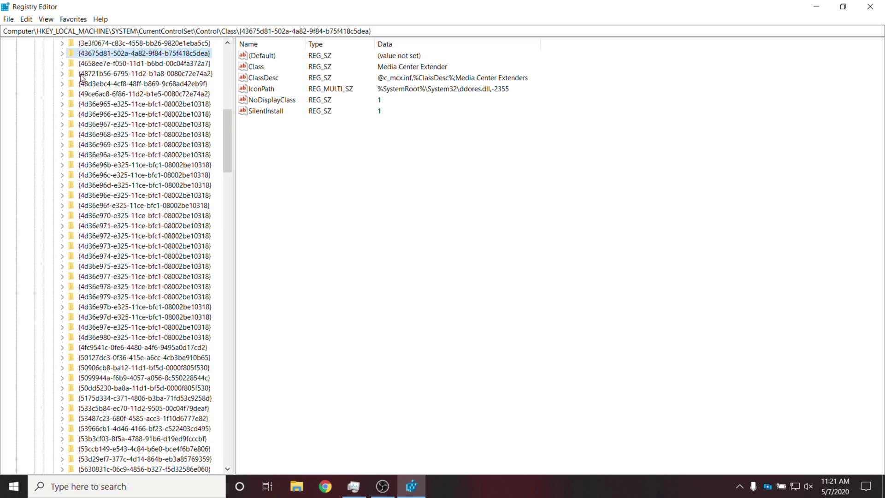
pyautogui.click(86, 349)
pyautogui.click(89, 54)
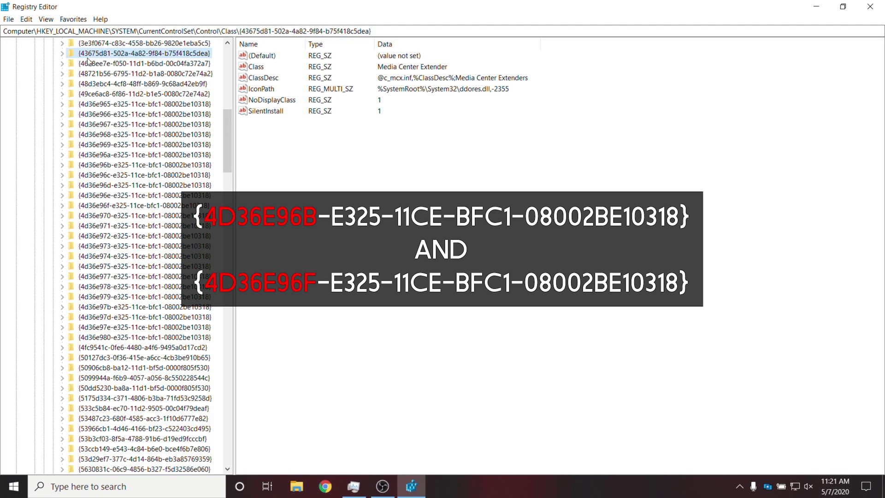
pyautogui.click(95, 105)
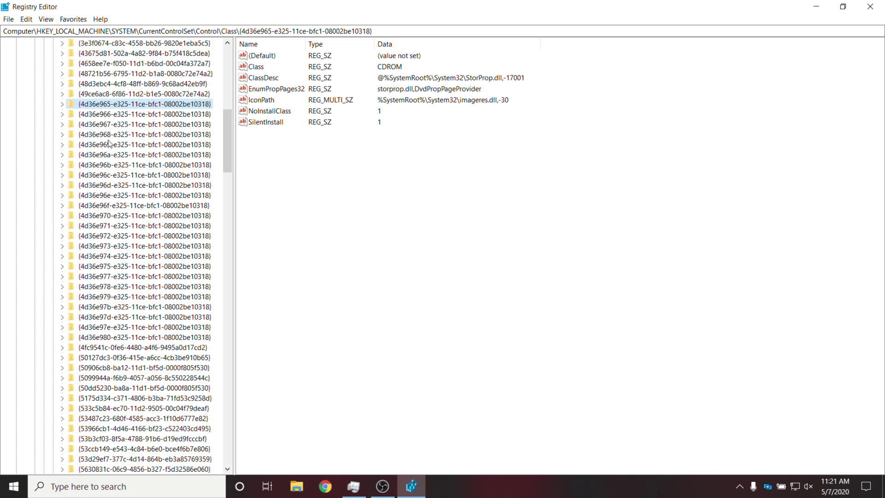
# Open and expand the Keyboard and Mouse class keys, then select Keyboard's UpperFilters value
pyautogui.click(107, 167)
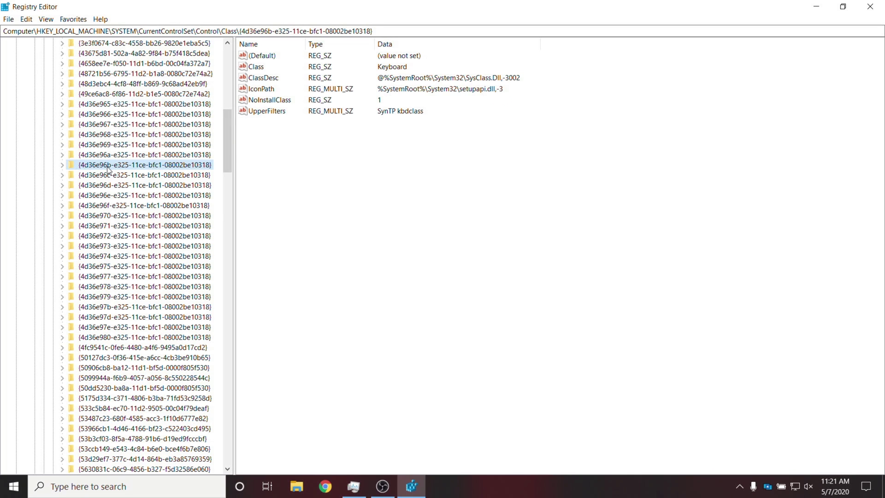
pyautogui.click(62, 165)
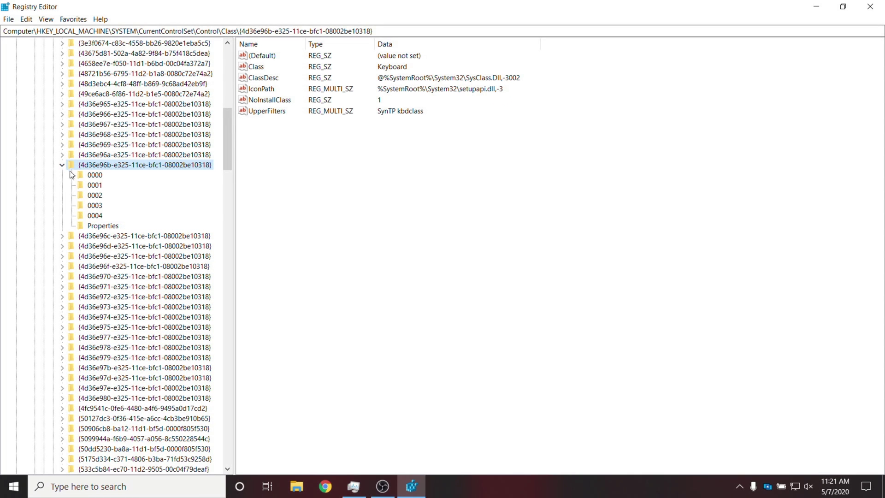
pyautogui.click(101, 267)
pyautogui.click(63, 266)
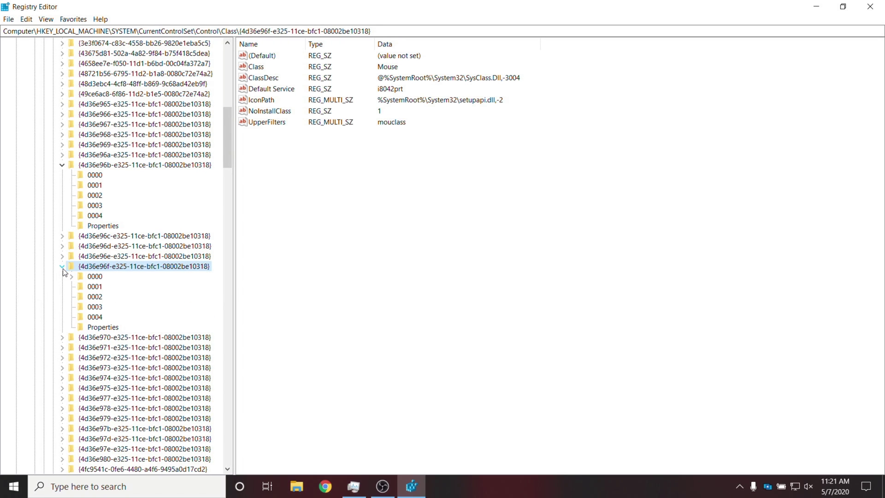
pyautogui.click(103, 164)
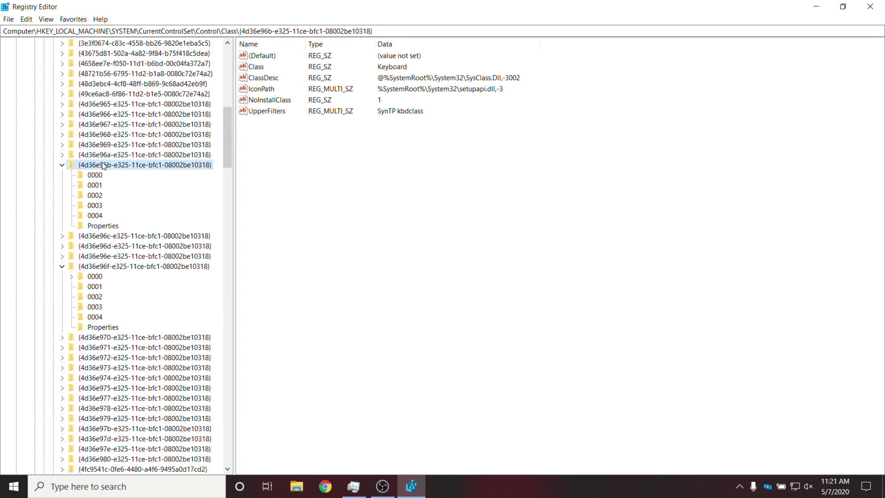
pyautogui.click(127, 266)
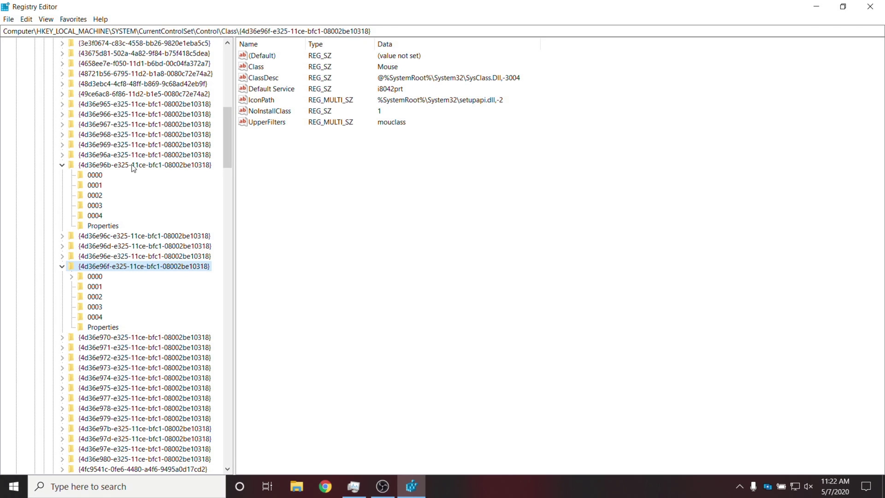
pyautogui.click(105, 165)
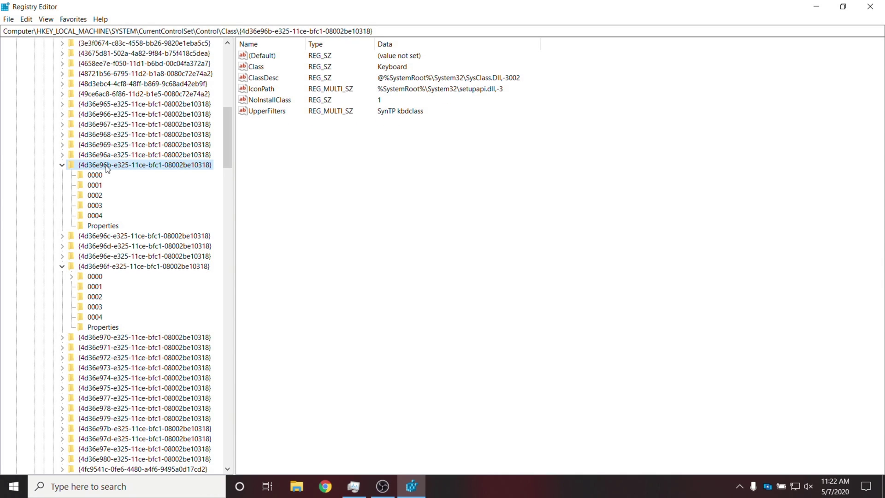
pyautogui.click(268, 112)
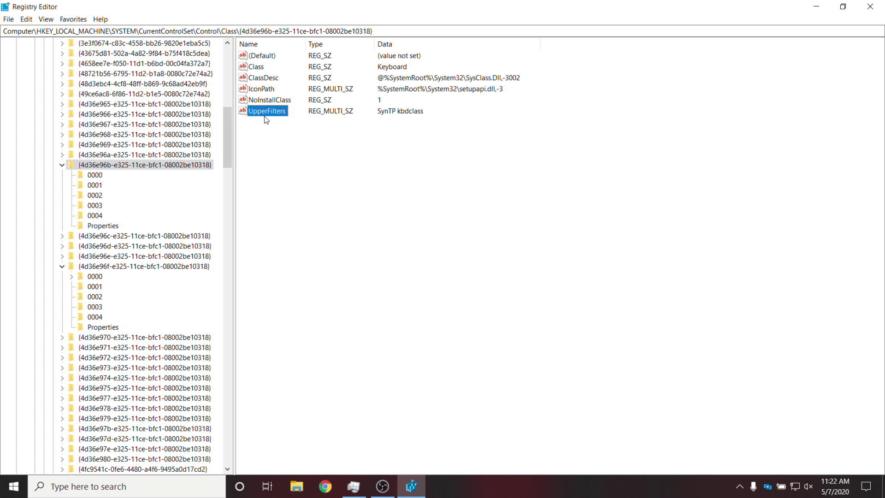
# Inspect the Keyboard UpperFilters entries SynTP and kbdclass in the value editor, closing it unchanged
pyautogui.doubleClick(265, 112)
pyautogui.moveTo(142, 56); pyautogui.dragTo(381, 134)
pyautogui.click(386, 202)
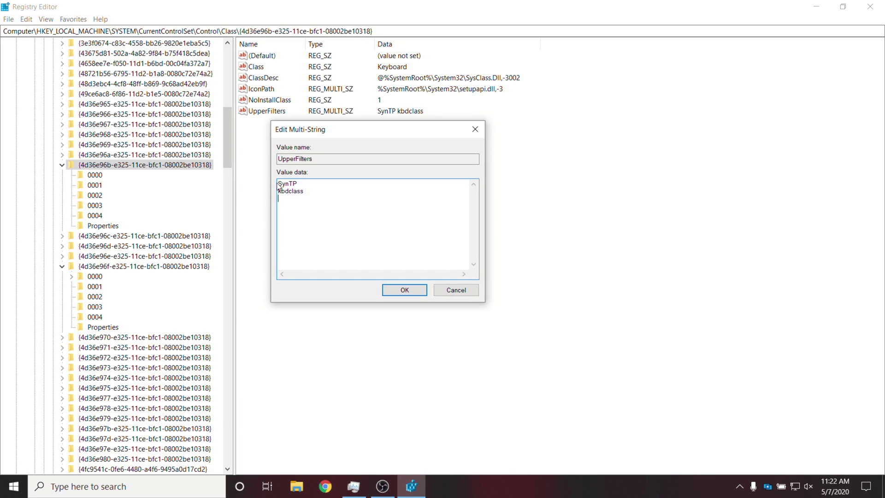
pyautogui.moveTo(278, 184); pyautogui.dragTo(290, 207)
pyautogui.click(306, 184)
pyautogui.moveTo(328, 188); pyautogui.dragTo(263, 174)
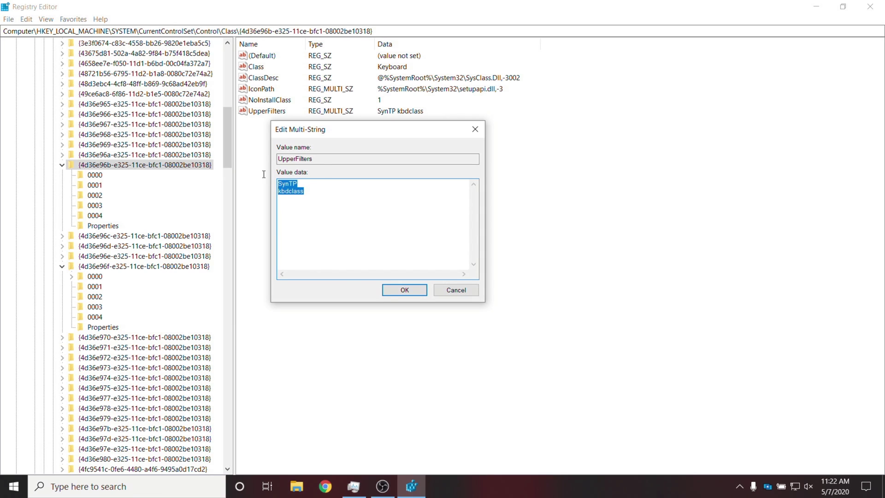
pyautogui.click(301, 181)
pyautogui.moveTo(316, 193); pyautogui.dragTo(279, 194)
pyautogui.click(284, 193)
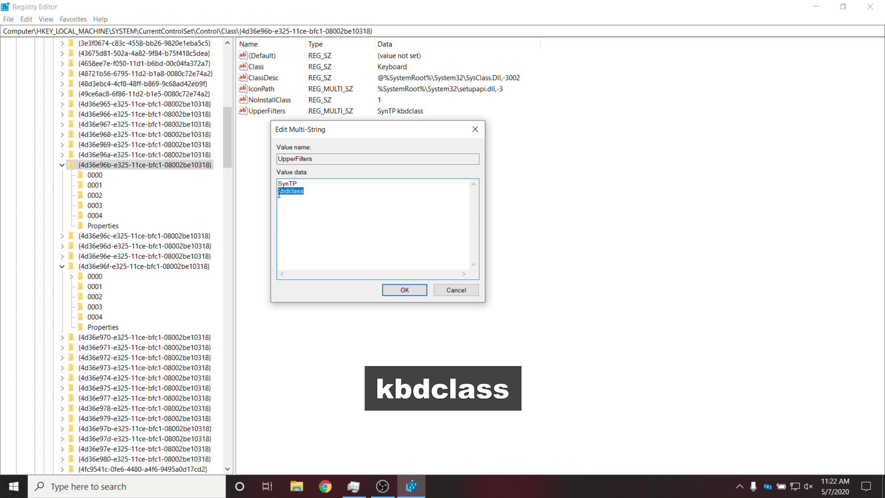
pyautogui.click(322, 191)
pyautogui.click(279, 204)
pyautogui.moveTo(313, 192); pyautogui.dragTo(262, 191)
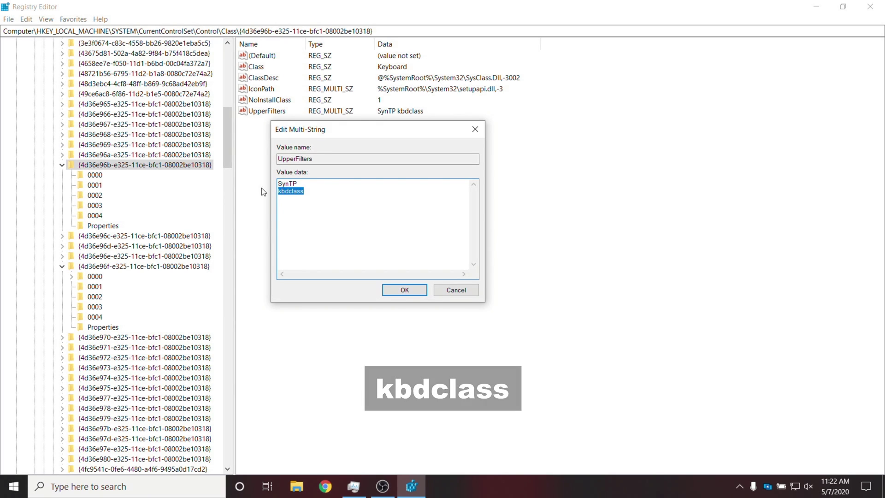
pyautogui.click(320, 192)
pyautogui.moveTo(319, 192); pyautogui.dragTo(276, 190)
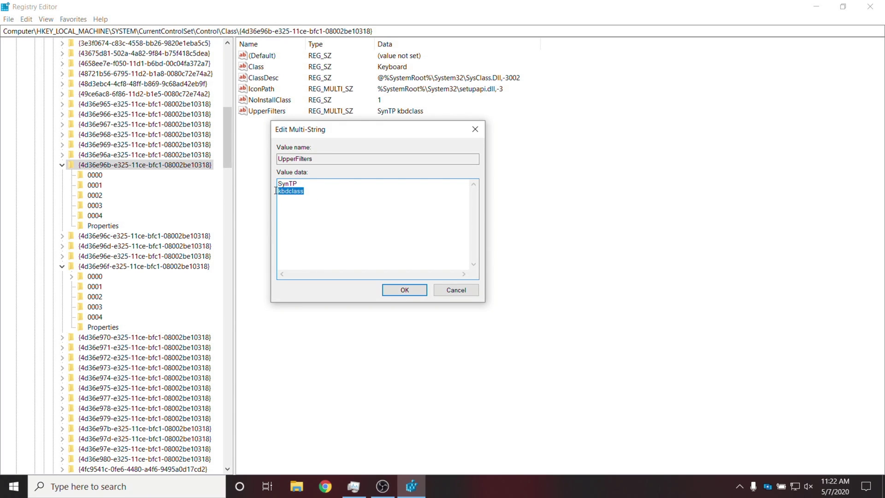
pyautogui.click(307, 194)
pyautogui.click(404, 289)
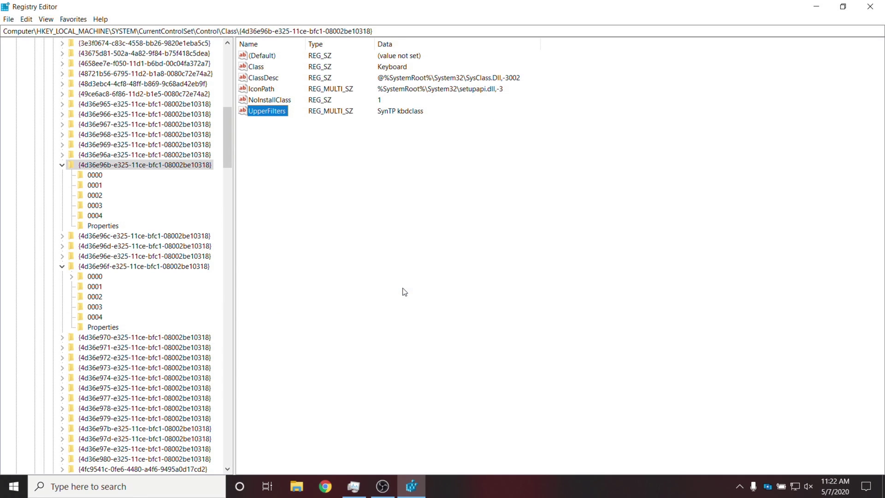
# Save UpperFilters with SynTP and kbdclass, dismissing the empty-string warning and confirming the change
pyautogui.doubleClick(274, 117)
pyautogui.moveTo(152, 53); pyautogui.dragTo(405, 127)
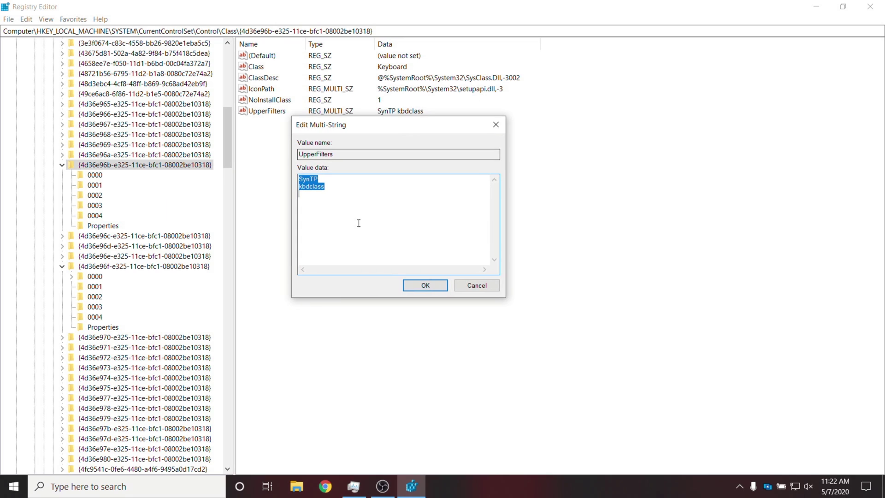
pyautogui.click(359, 224)
pyautogui.click(425, 286)
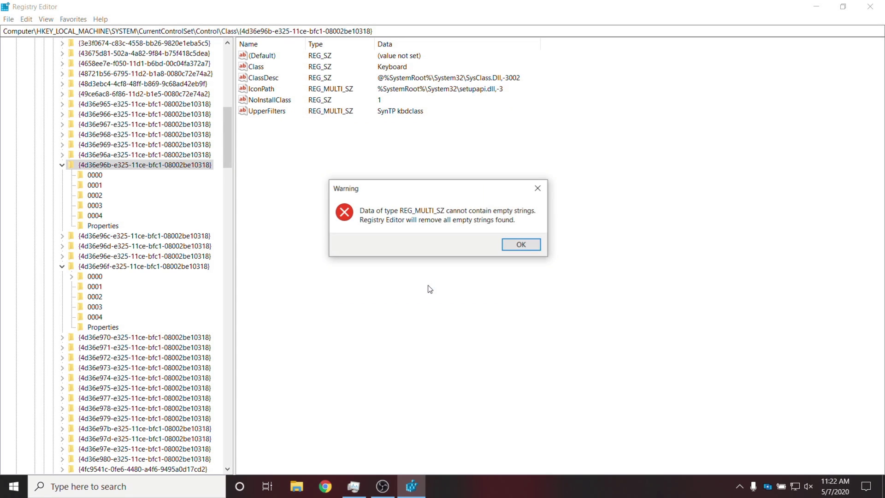
pyautogui.click(520, 244)
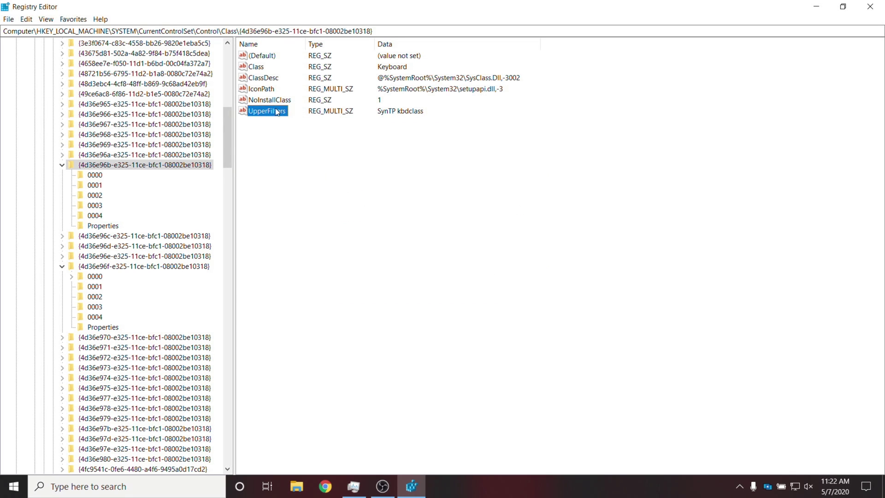
pyautogui.doubleClick(273, 113)
pyautogui.click(122, 118)
pyautogui.press('Return')
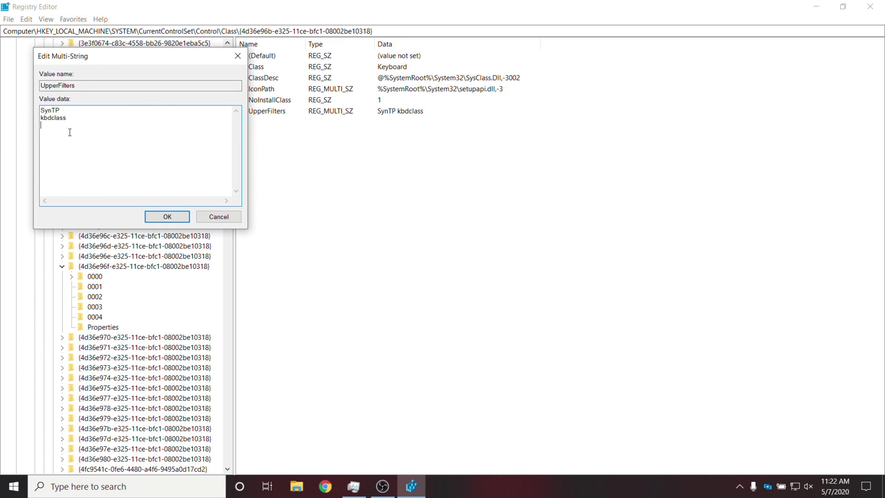
pyautogui.click(185, 216)
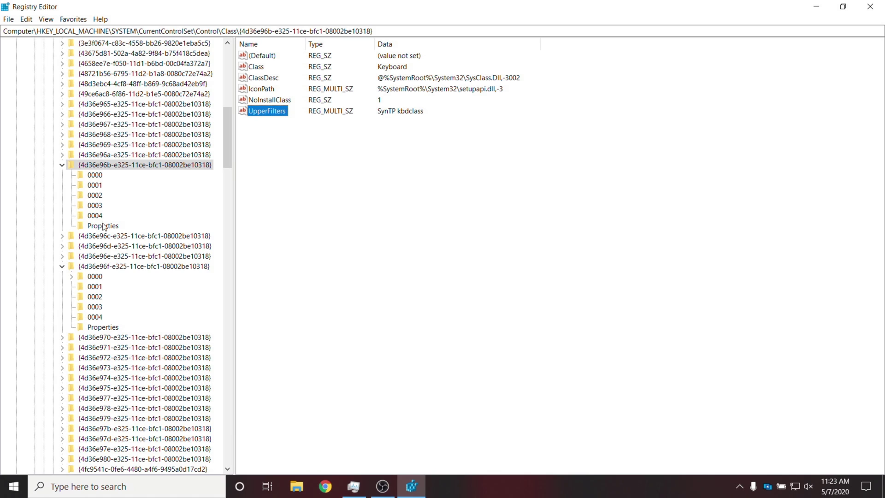
# Confirm the Mouse class {4d36e96f-…} UpperFilters reads mouclass, then close Registry Editor
pyautogui.click(97, 268)
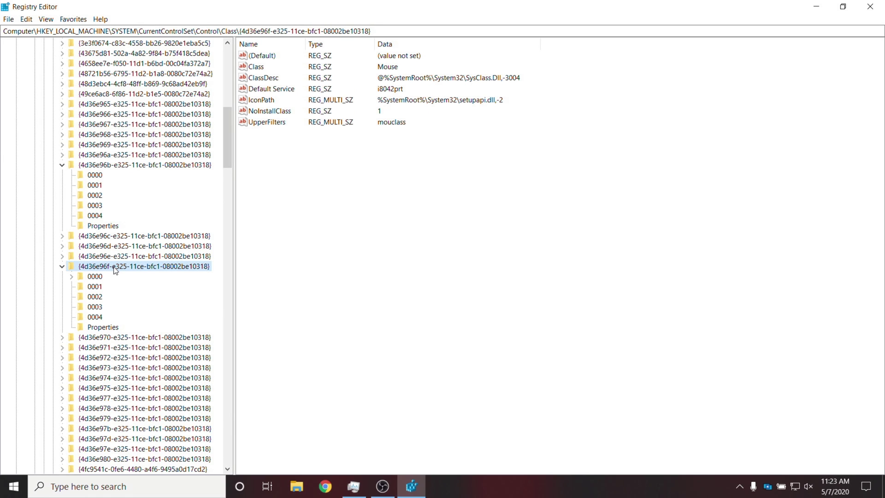
pyautogui.doubleClick(265, 122)
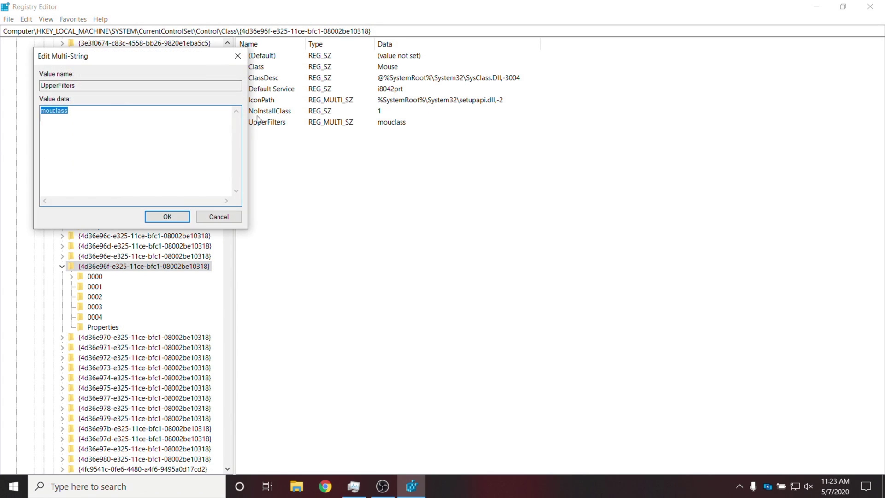
pyautogui.moveTo(174, 62); pyautogui.dragTo(402, 139)
pyautogui.click(271, 205)
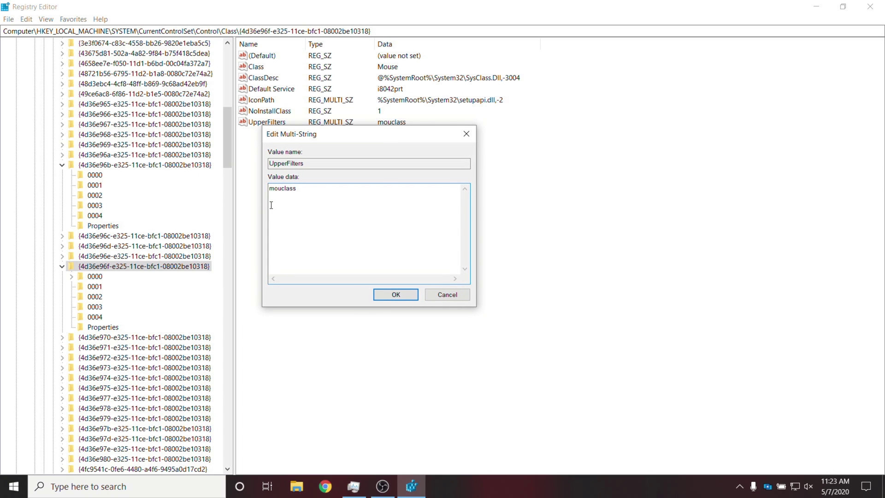
pyautogui.moveTo(269, 188); pyautogui.dragTo(299, 192)
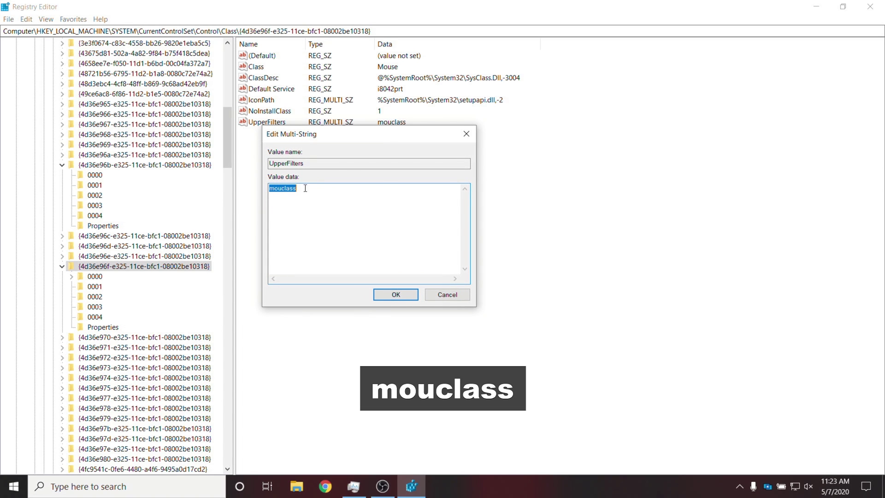
pyautogui.click(289, 205)
pyautogui.click(386, 296)
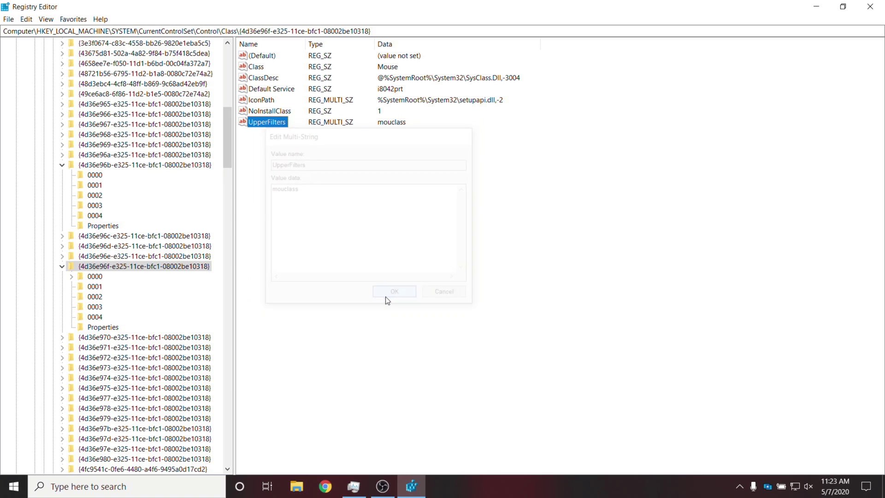
pyautogui.click(864, 5)
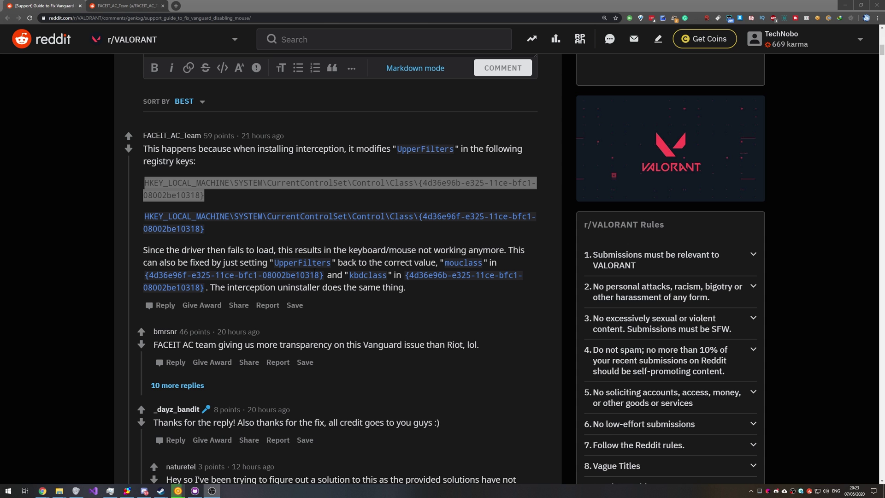
# Scroll back to the post top and open the Interception.zip link in a new tab
pyautogui.moveTo(144, 149); pyautogui.dragTo(451, 287)
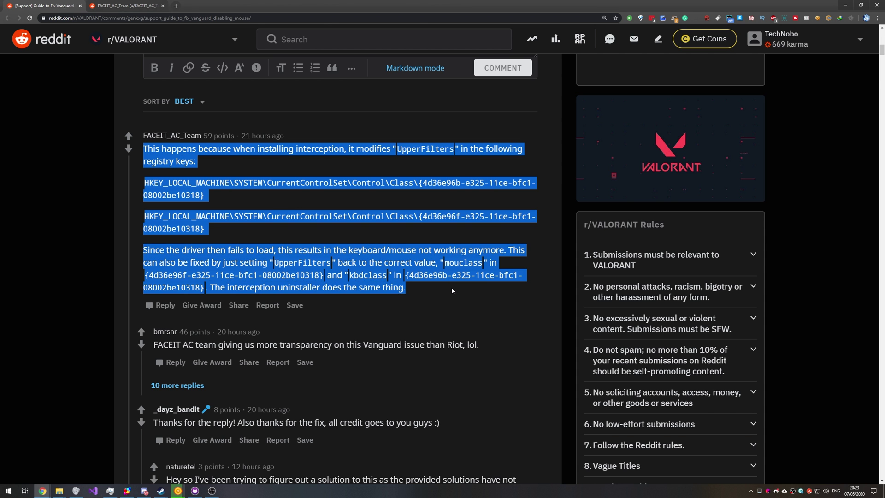
pyautogui.scroll(9, 451, 287)
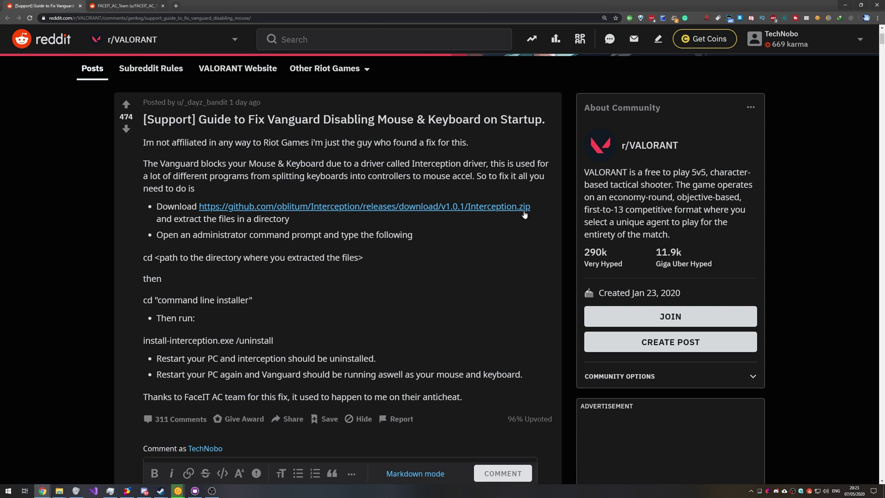
pyautogui.moveTo(533, 208); pyautogui.dragTo(199, 207)
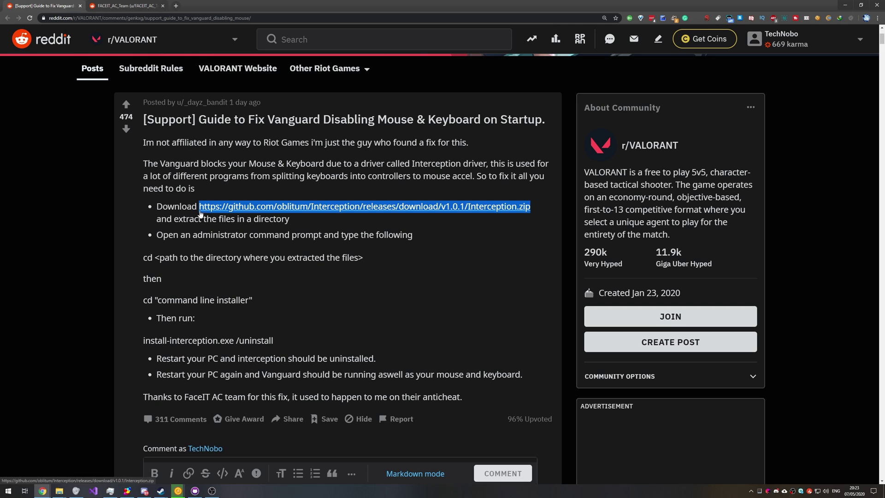
pyautogui.click(413, 233)
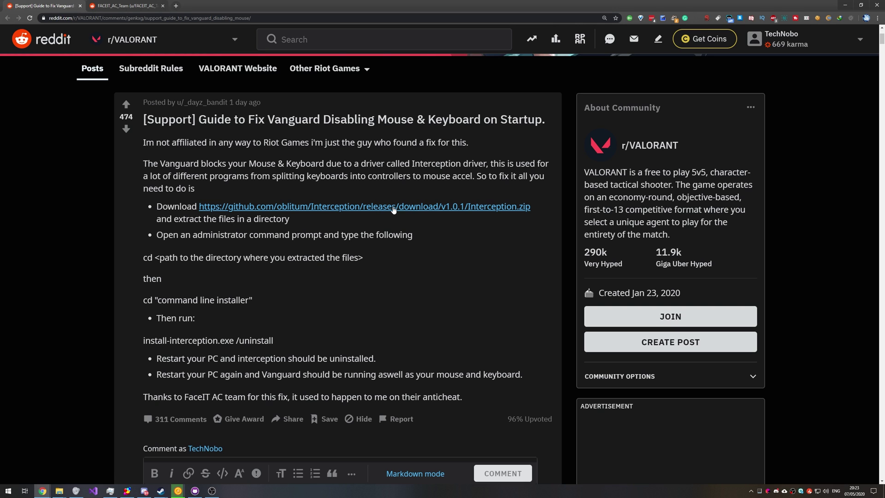
pyautogui.rightClick(392, 208)
pyautogui.click(407, 213)
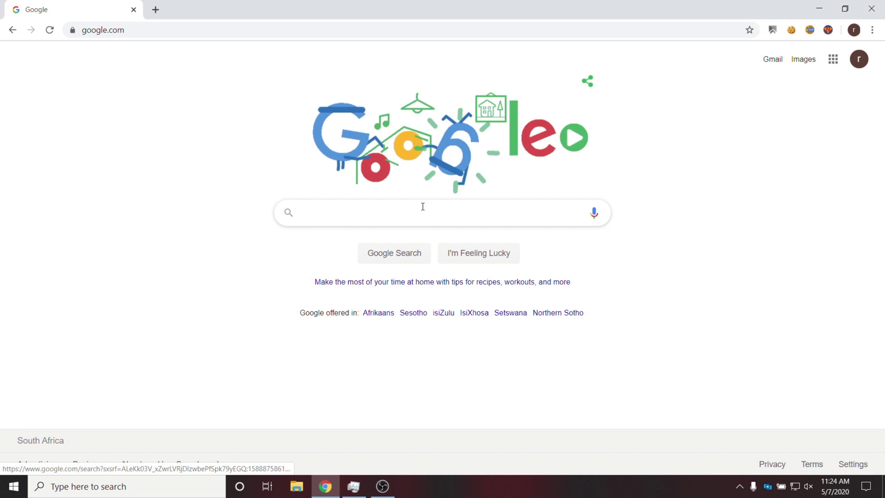
# Go to github.com/oblitum and note the Interception repo's 437 stars and 123 forks
pyautogui.click(136, 31)
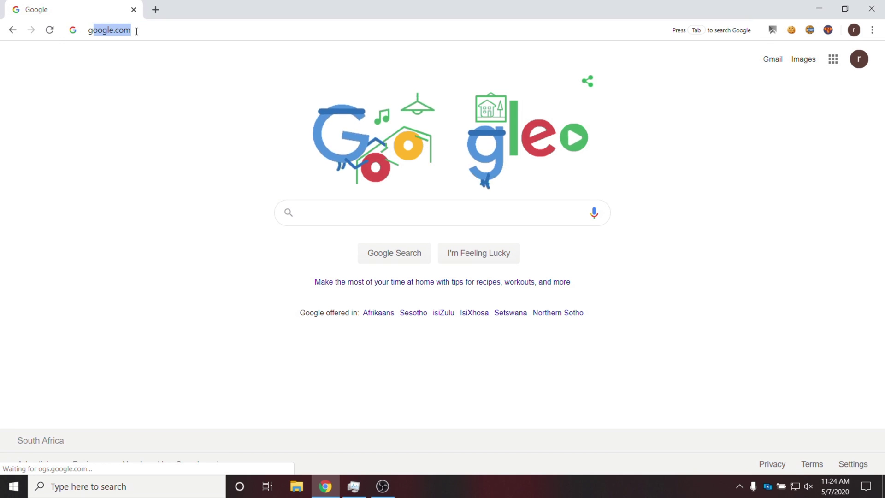
pyautogui.write('github.com')
pyautogui.press('Return')
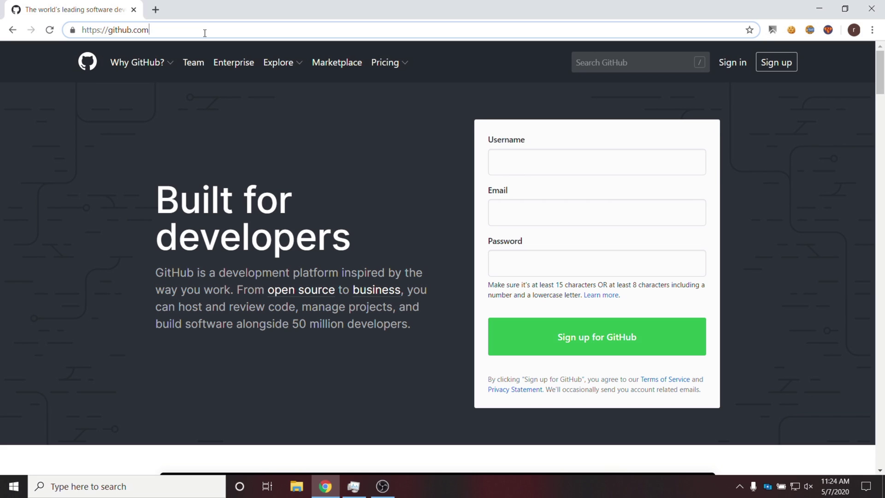
pyautogui.write('/oblitu')
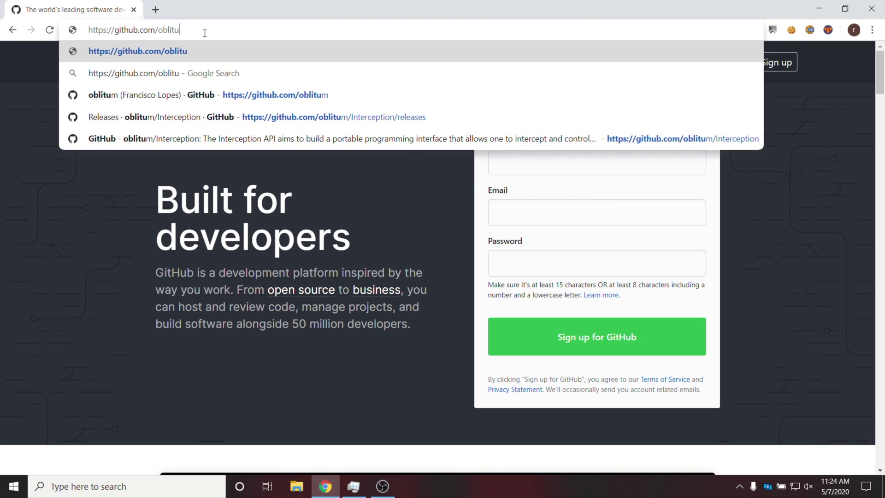
pyautogui.write('m')
pyautogui.press('Return')
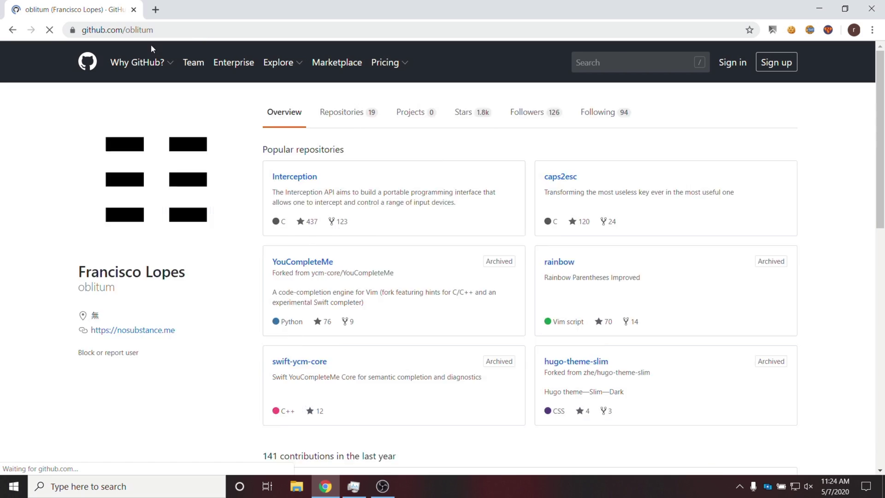
pyautogui.scroll(-1, 288, 229)
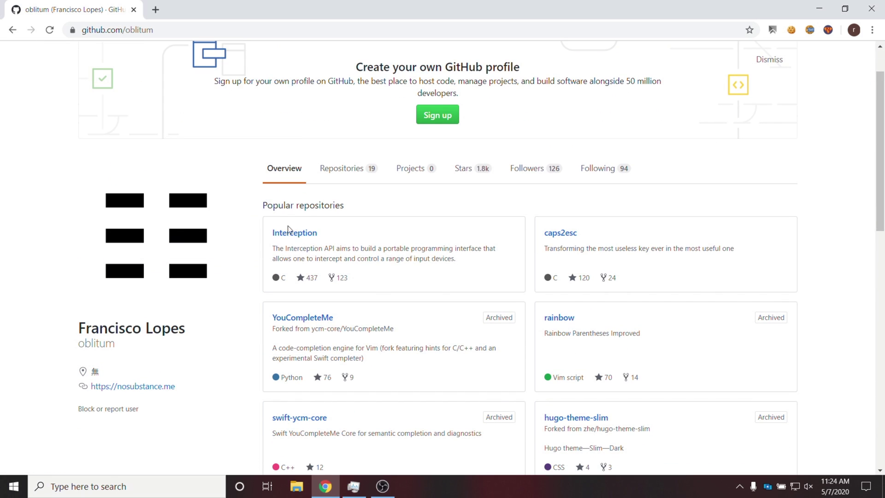
pyautogui.scroll(-1, 289, 269)
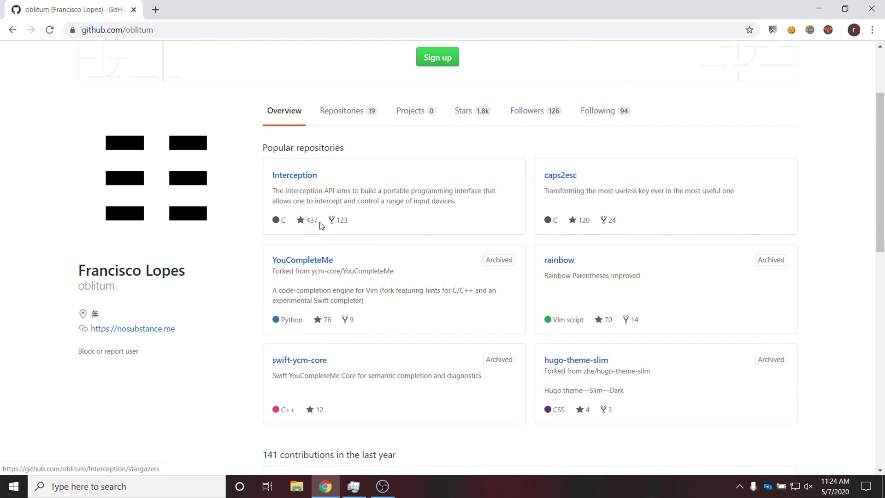
pyautogui.doubleClick(306, 219)
pyautogui.doubleClick(342, 220)
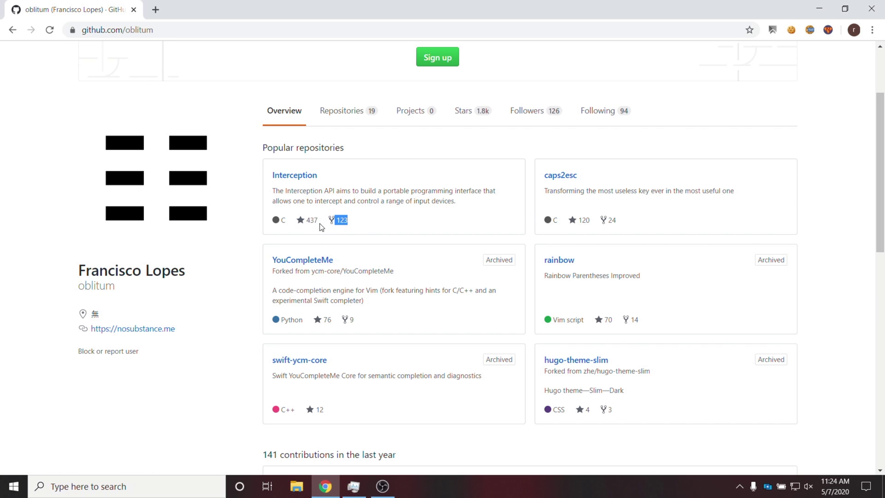
pyautogui.click(361, 226)
# Open the Interception repository's releases and download the v1.0.1 Interception.zip
pyautogui.click(300, 179)
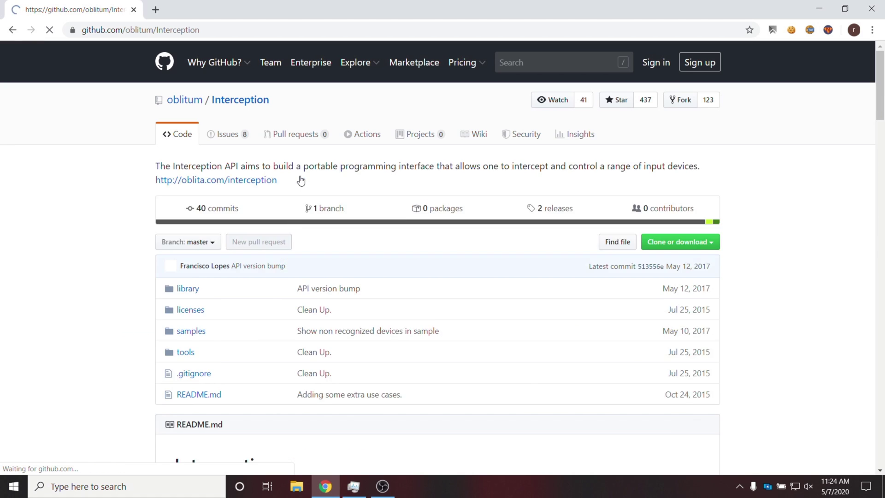
pyautogui.scroll(-5, 354, 213)
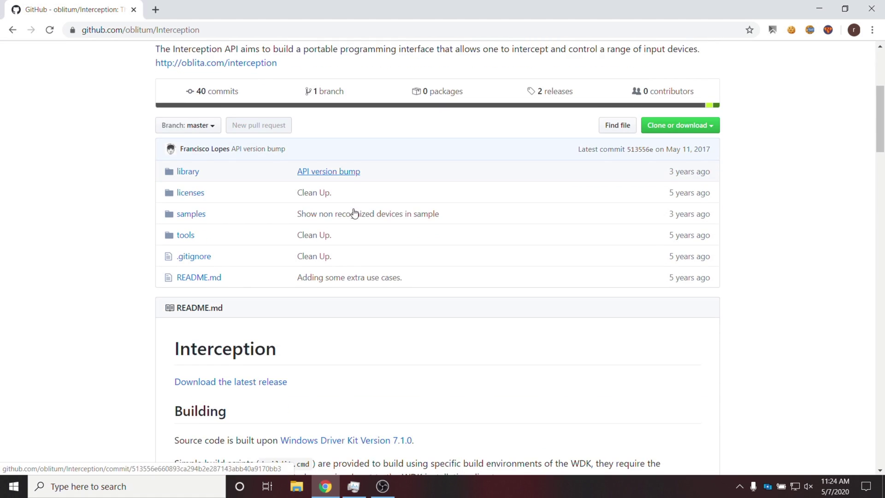
pyautogui.click(556, 92)
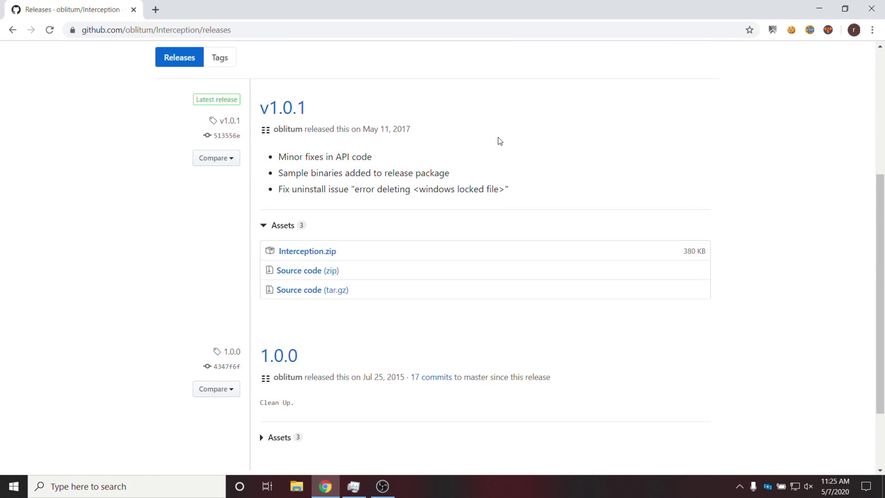
pyautogui.click(328, 247)
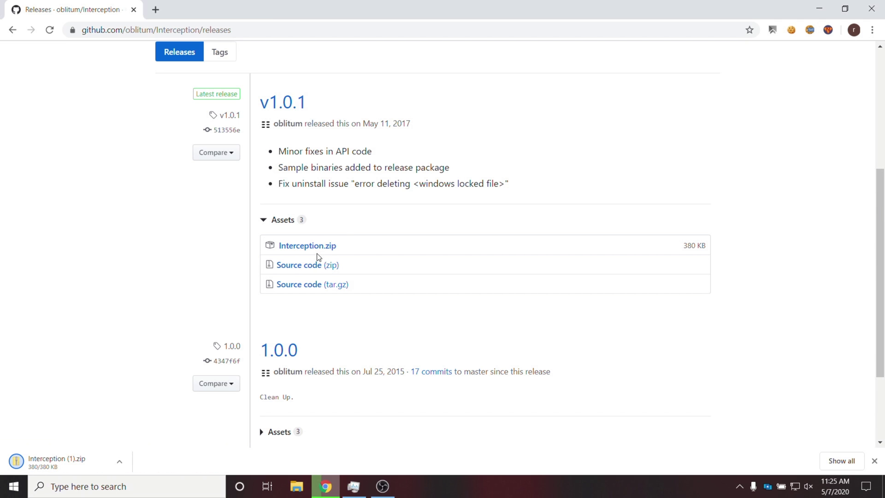
# Extract the Interception folder from the downloaded zip onto the desktop
pyautogui.click(65, 460)
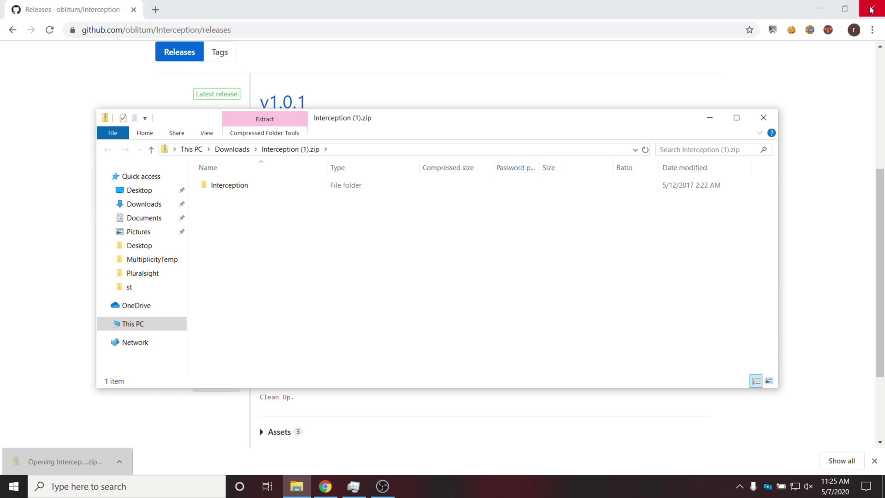
pyautogui.click(858, 15)
pyautogui.moveTo(428, 130); pyautogui.dragTo(436, 130)
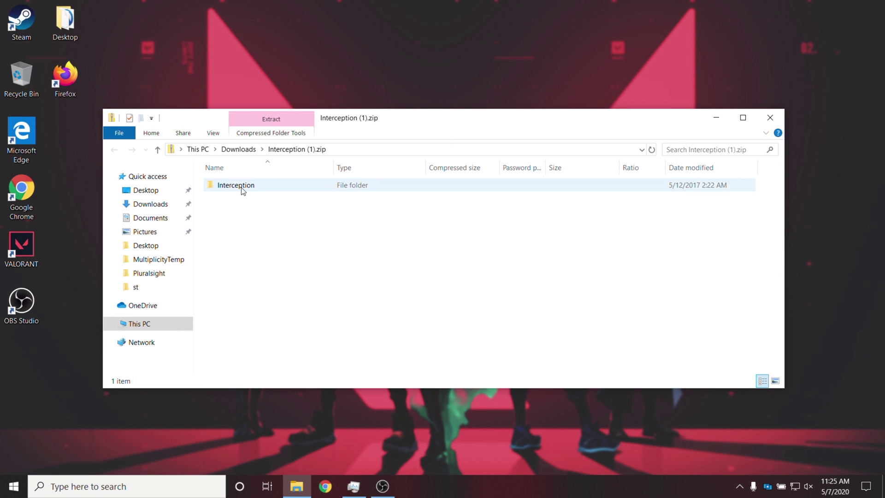
pyautogui.moveTo(241, 187); pyautogui.dragTo(245, 74)
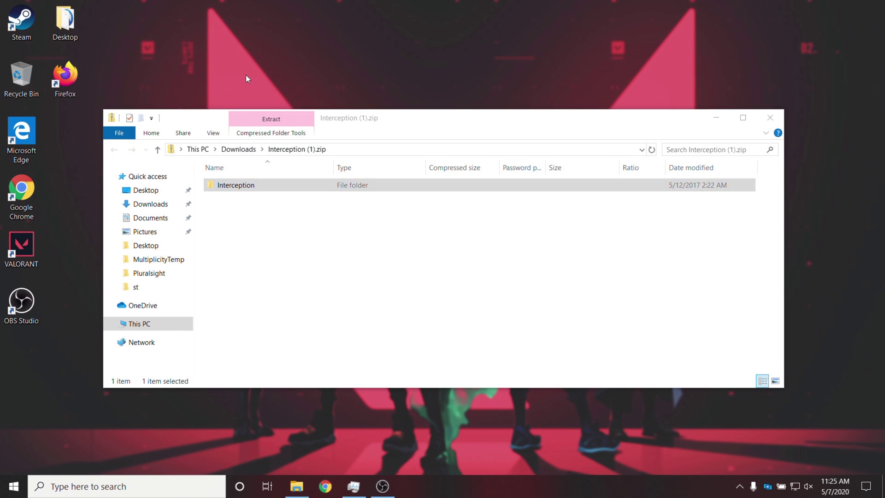
pyautogui.click(769, 117)
pyautogui.moveTo(242, 20); pyautogui.dragTo(243, 134)
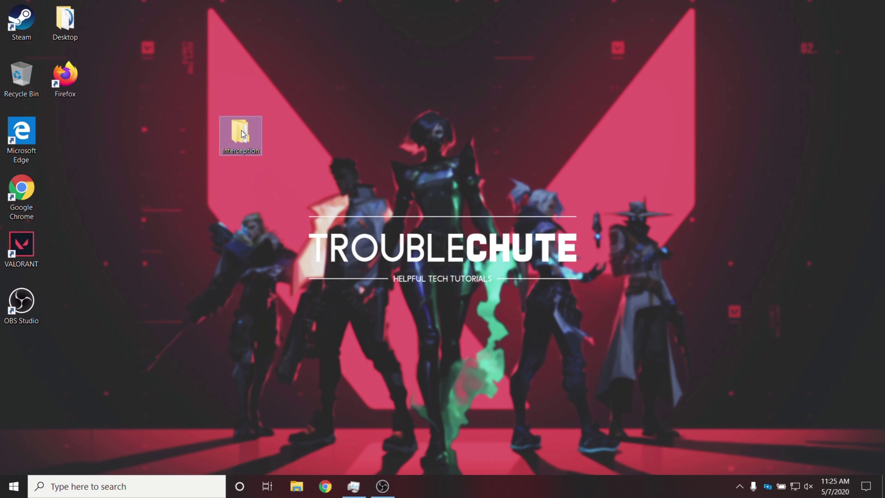
# Open Interception > command line installer and copy that folder's full path
pyautogui.doubleClick(240, 133)
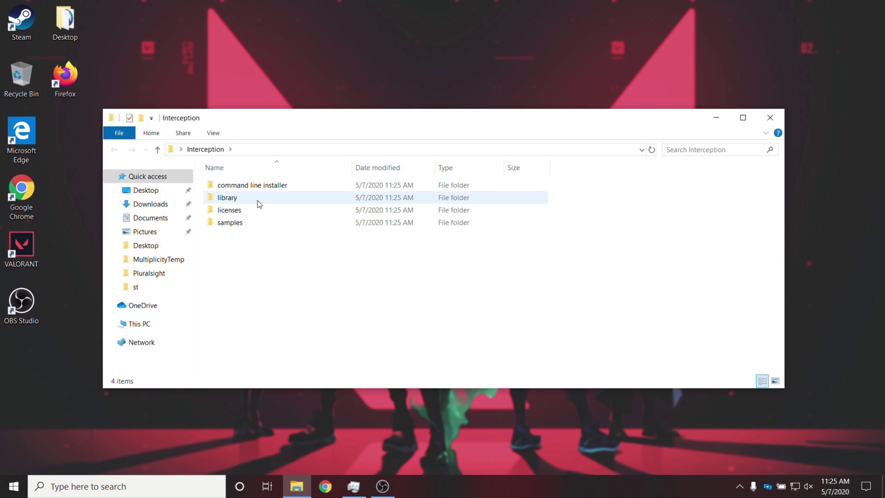
pyautogui.doubleClick(251, 185)
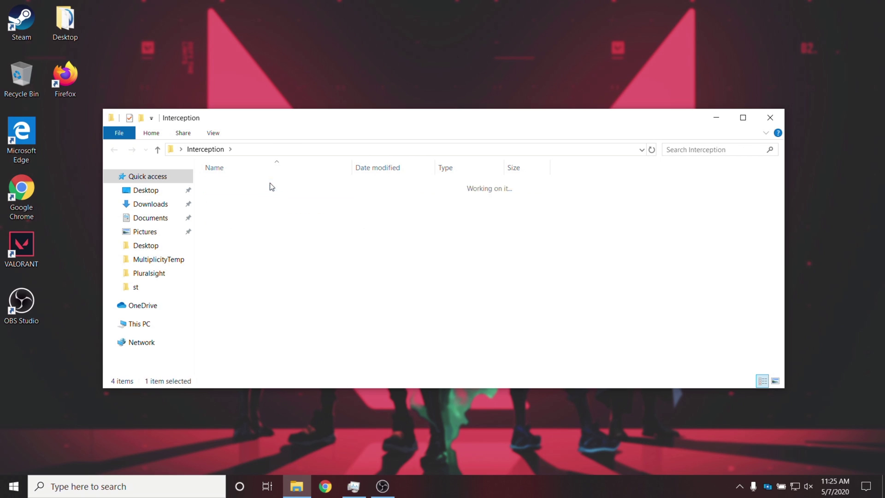
pyautogui.click(349, 153)
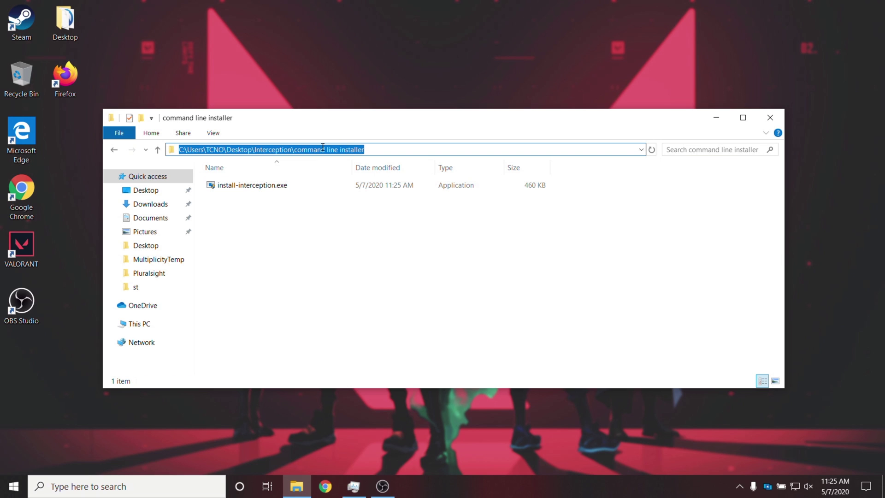
pyautogui.rightClick(323, 149)
pyautogui.click(341, 179)
pyautogui.click(334, 238)
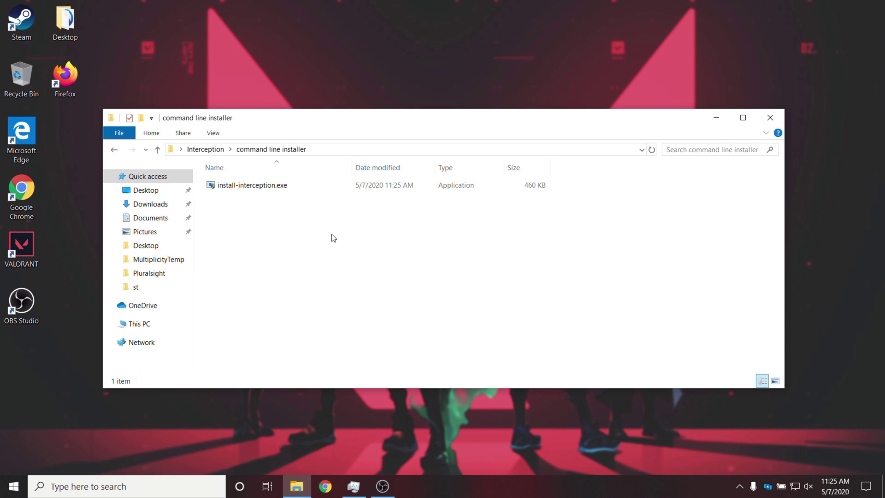
# Search the Start menu for cmd and launch Command Prompt as administrator
pyautogui.press('super')
pyautogui.write('cmd')
pyautogui.rightClick(122, 173)
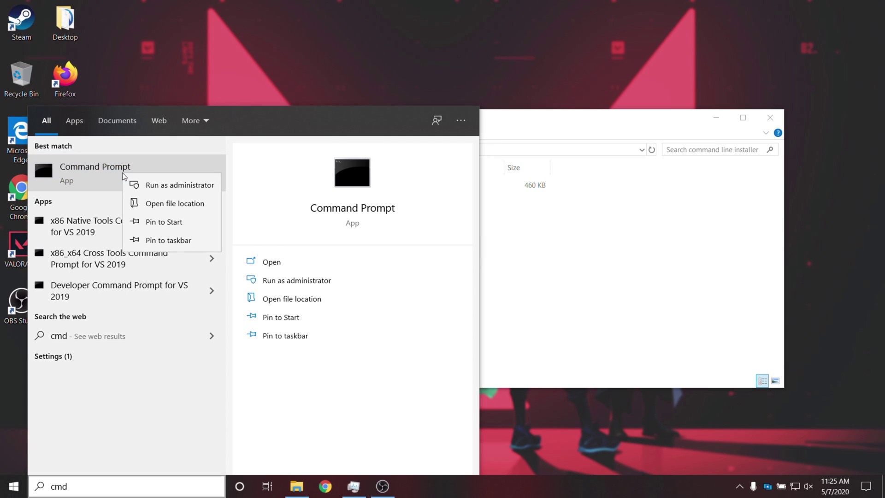
pyautogui.click(212, 425)
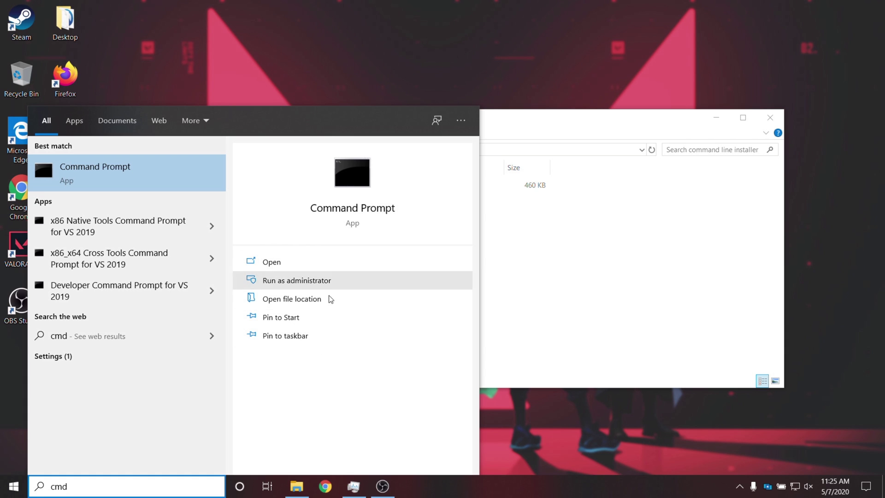
pyautogui.click(317, 285)
# Run cd with the pasted Interception installer folder path and check the resulting prompt
pyautogui.moveTo(359, 76); pyautogui.dragTo(485, 118)
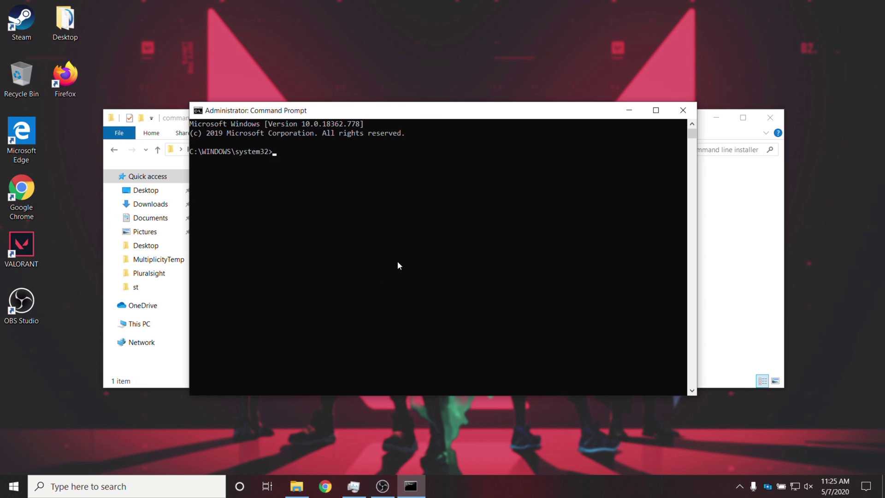
pyautogui.write('cd')
pyautogui.hotkey('ctrl', 'v')
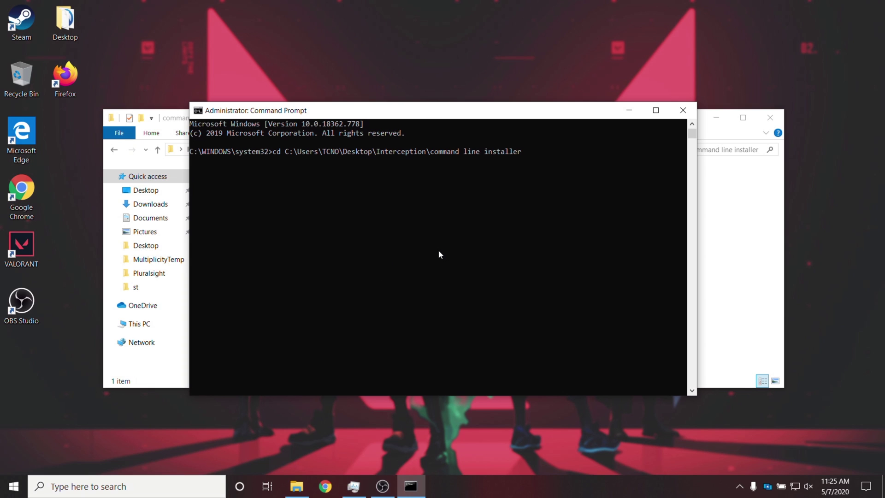
pyautogui.press('Return')
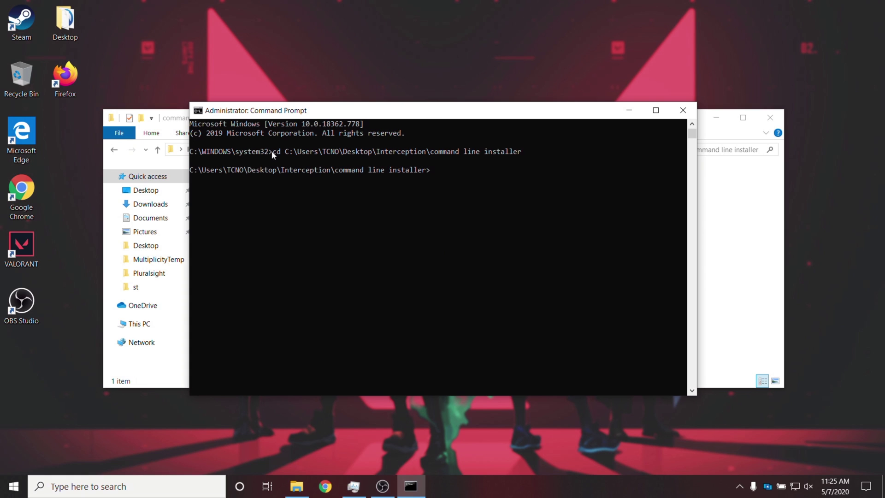
pyautogui.moveTo(272, 154); pyautogui.dragTo(429, 172)
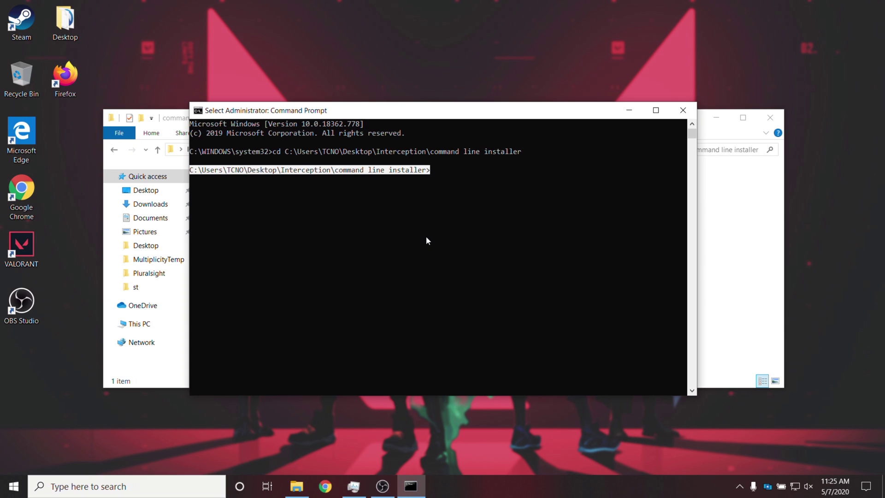
pyautogui.moveTo(269, 154); pyautogui.dragTo(193, 154)
pyautogui.click(287, 152)
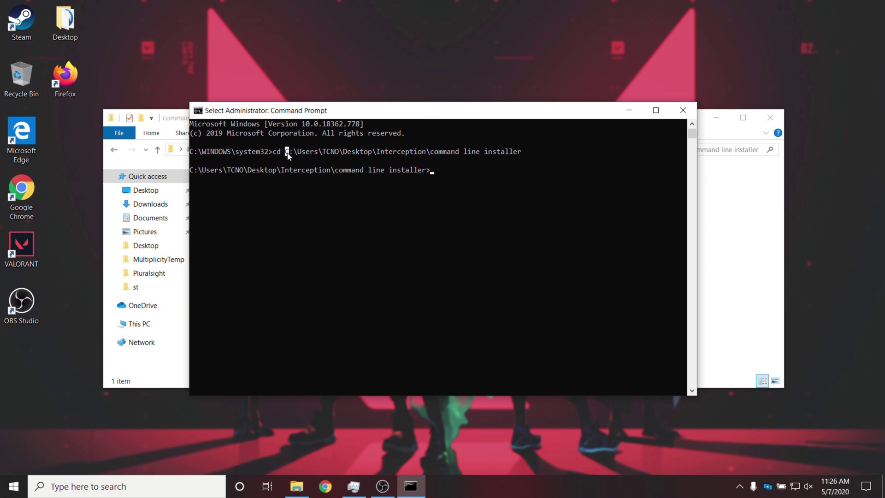
pyautogui.moveTo(282, 154); pyautogui.dragTo(520, 157)
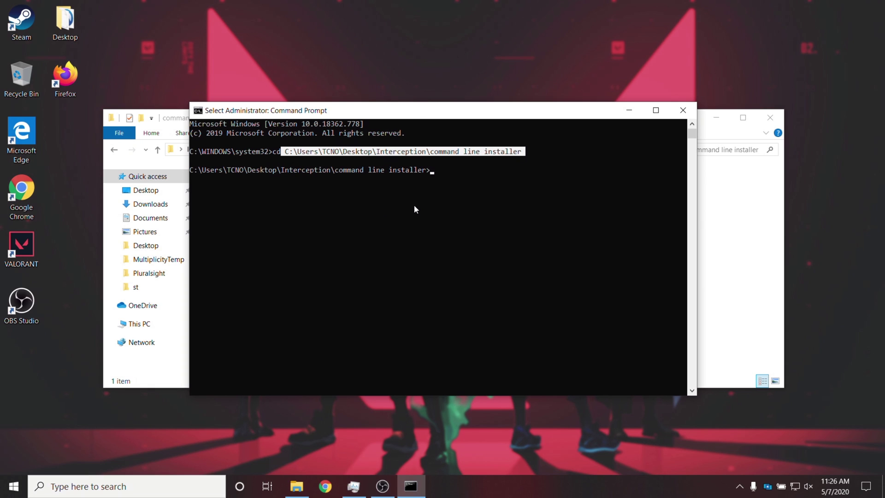
pyautogui.click(288, 153)
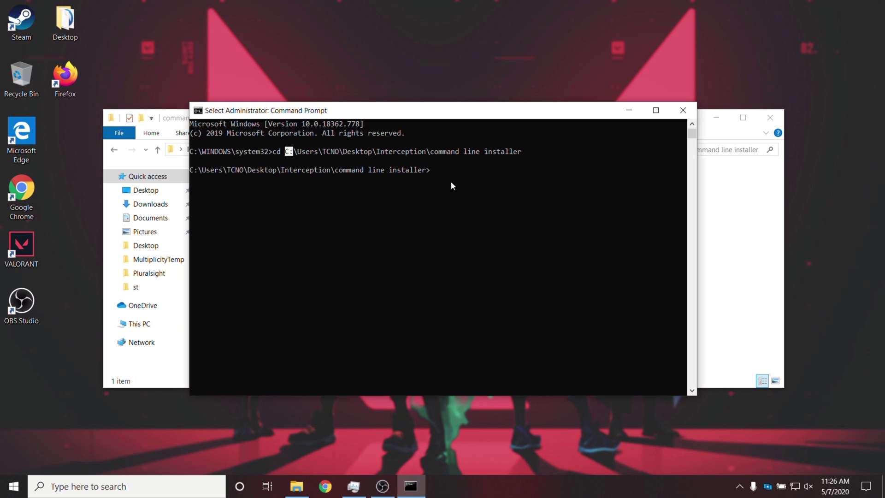
pyautogui.moveTo(289, 152); pyautogui.dragTo(516, 153)
pyautogui.click(503, 188)
# Switch to drive E:, then back to C:, leaving the console in the installer folder
pyautogui.write('E')
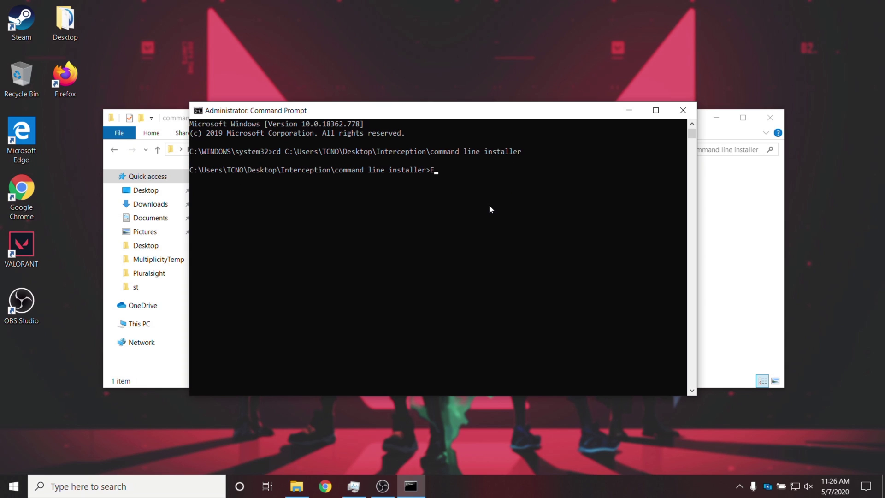
pyautogui.write(':')
pyautogui.press('Return')
pyautogui.click(211, 198)
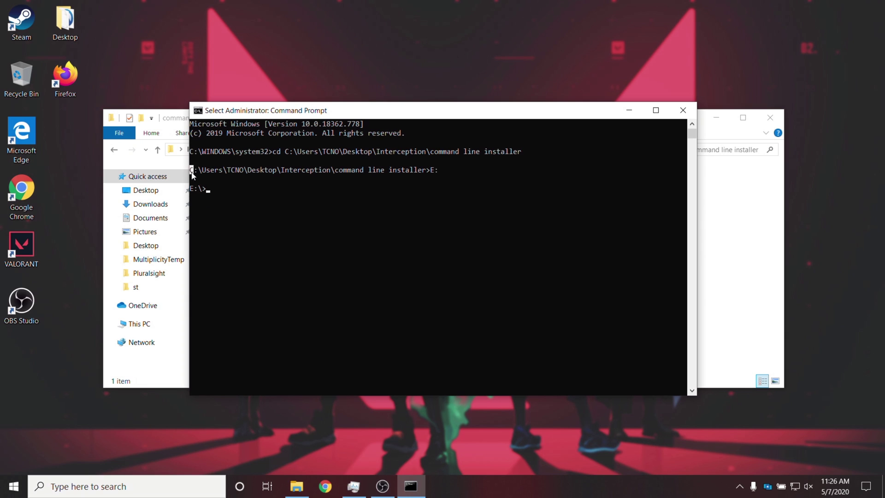
pyautogui.moveTo(190, 169); pyautogui.dragTo(430, 170)
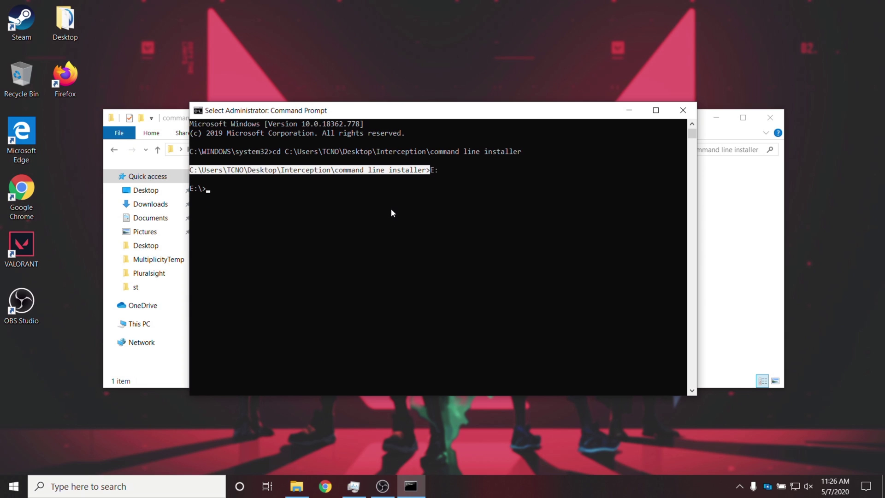
pyautogui.click(242, 198)
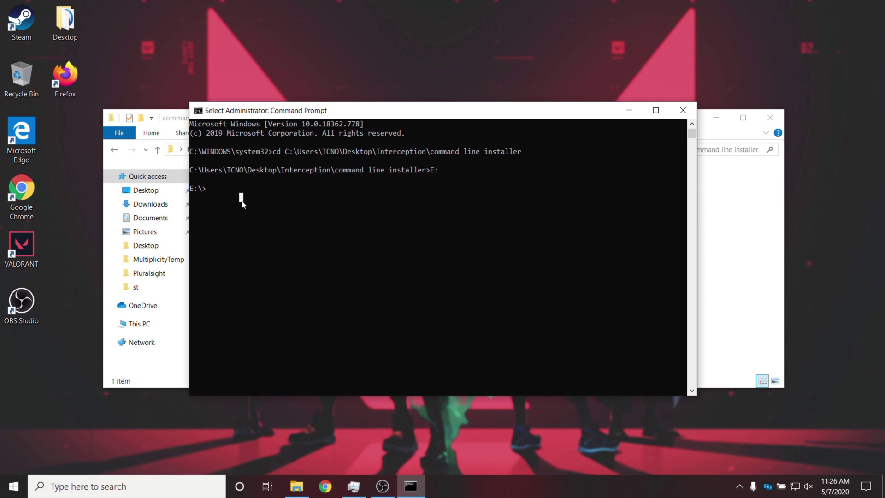
pyautogui.press('Escape')
pyautogui.write('C:')
pyautogui.press('Return')
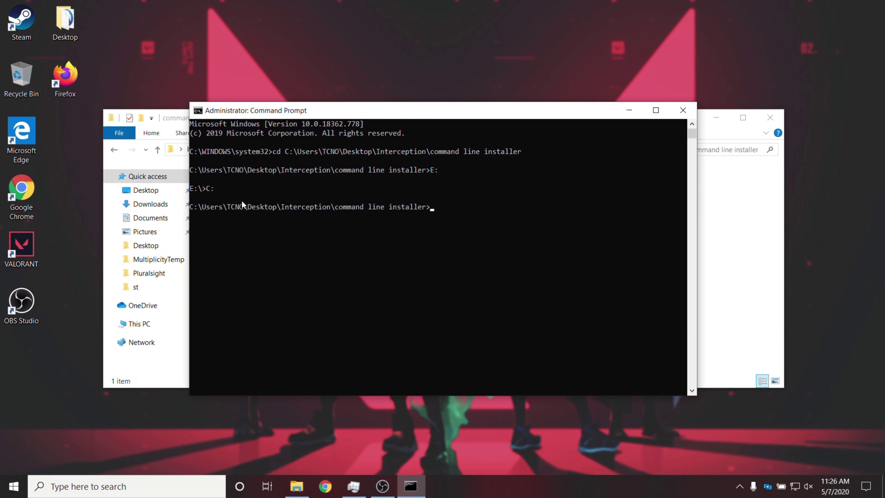
pyautogui.moveTo(192, 208); pyautogui.dragTo(435, 206)
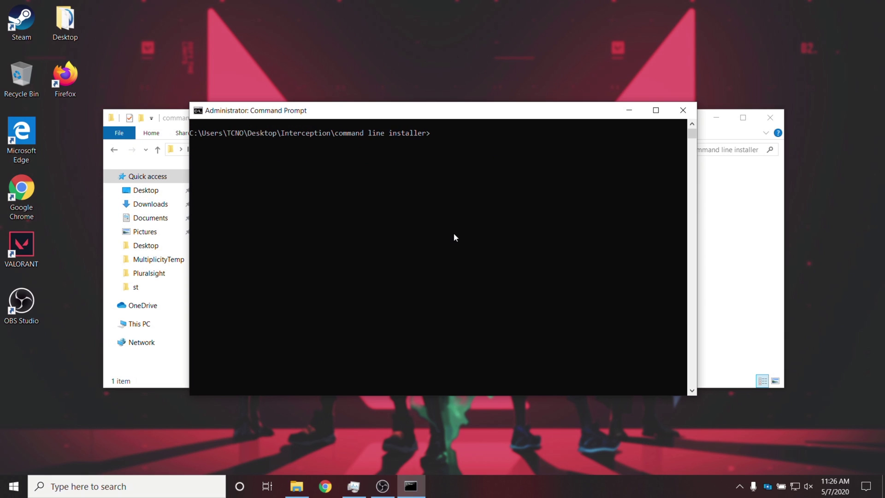
# Run install-interception.exe /uninstall, which fails deleting the keyboard driver key
pyautogui.write('install-interception.exe')
pyautogui.write('/uninstall')
pyautogui.press('Return')
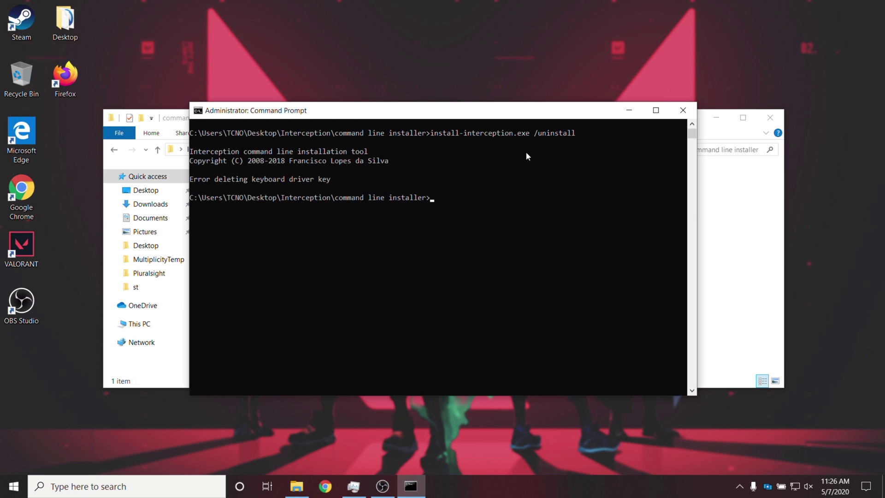
pyautogui.moveTo(329, 180); pyautogui.dragTo(190, 183)
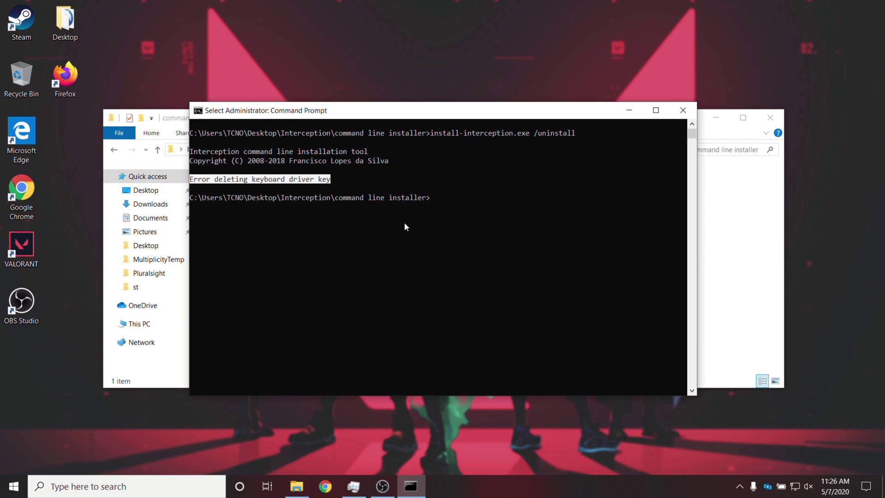
pyautogui.hotkey('ctrl', 'c')
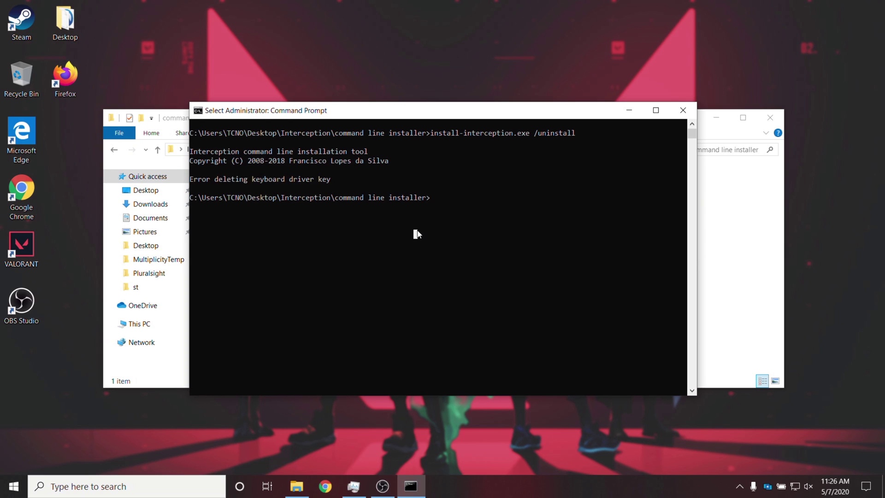
# Recall the last command and change it to install-interception.exe /install
pyautogui.press('Up')
pyautogui.press('BackSpace')
pyautogui.press('BackSpace')
pyautogui.press('BackSpace')
pyautogui.press('BackSpace')
pyautogui.press('BackSpace')
pyautogui.press('BackSpace')
pyautogui.press('BackSpace')
pyautogui.press('BackSpace')
pyautogui.press('BackSpace')
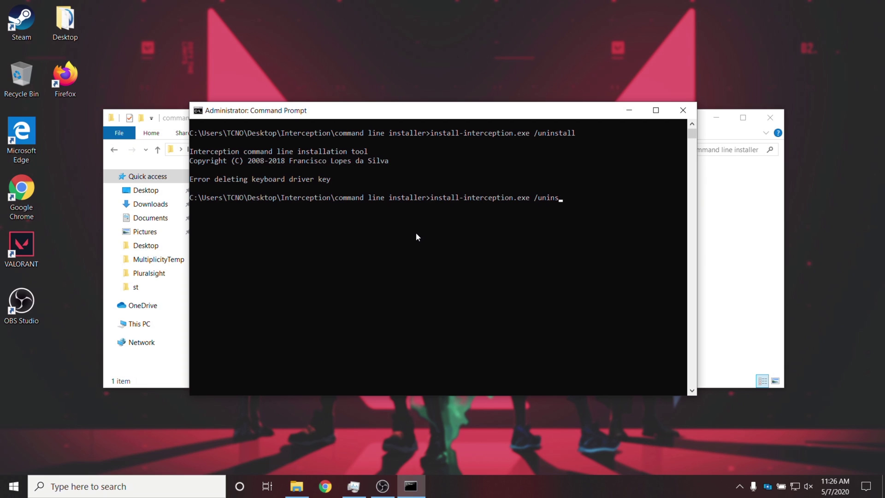
pyautogui.write('install')
# Run install-interception.exe /install and copy the successful-installation line
pyautogui.press('Return')
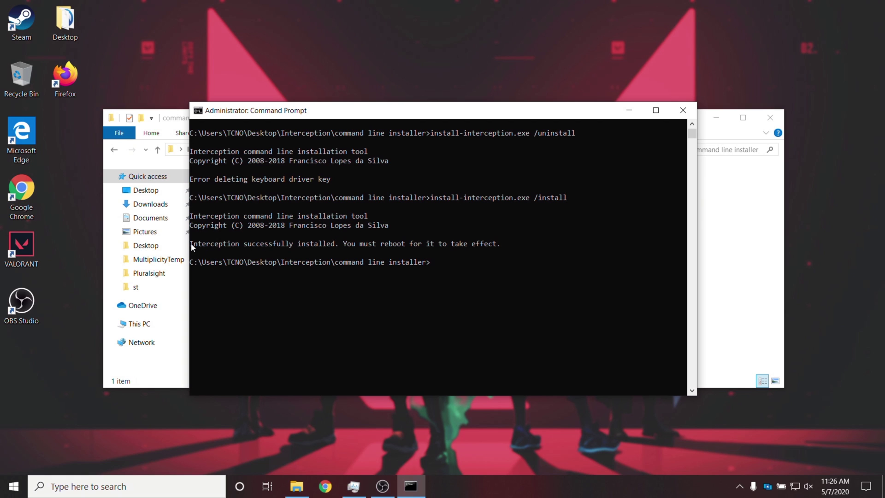
pyautogui.moveTo(191, 242); pyautogui.dragTo(279, 243)
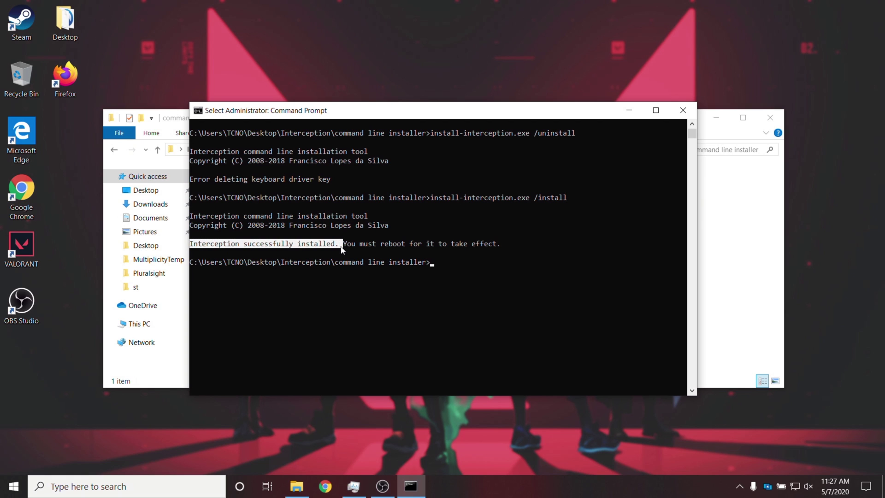
pyautogui.moveTo(342, 249); pyautogui.dragTo(507, 248)
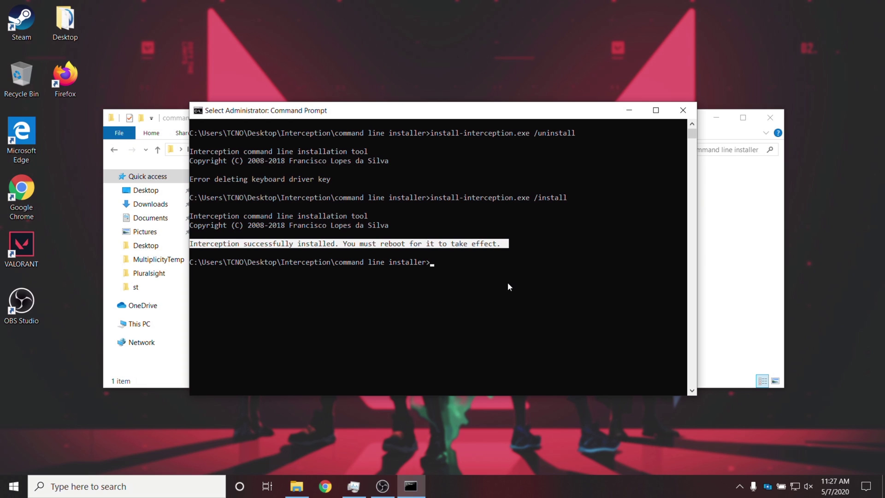
pyautogui.hotkey('ctrl', 'c')
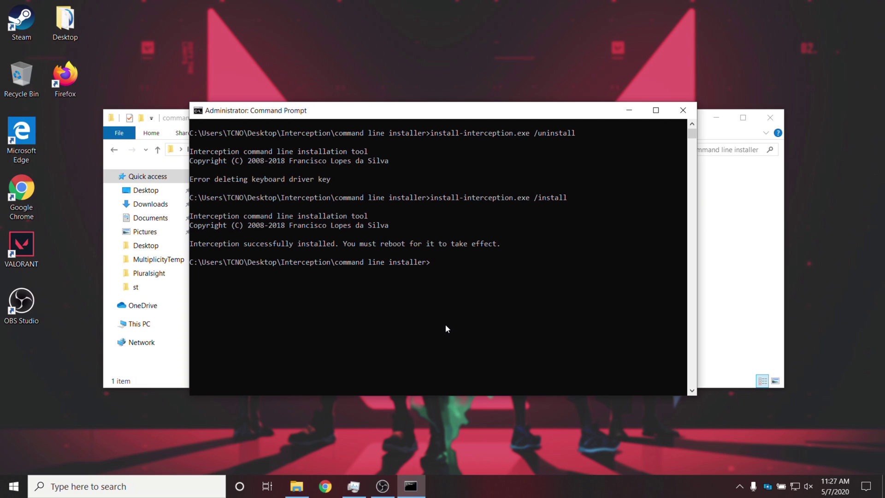
# Rerun the command as install-interception.exe /uninstall and select the uninstalled confirmation
pyautogui.press('Up')
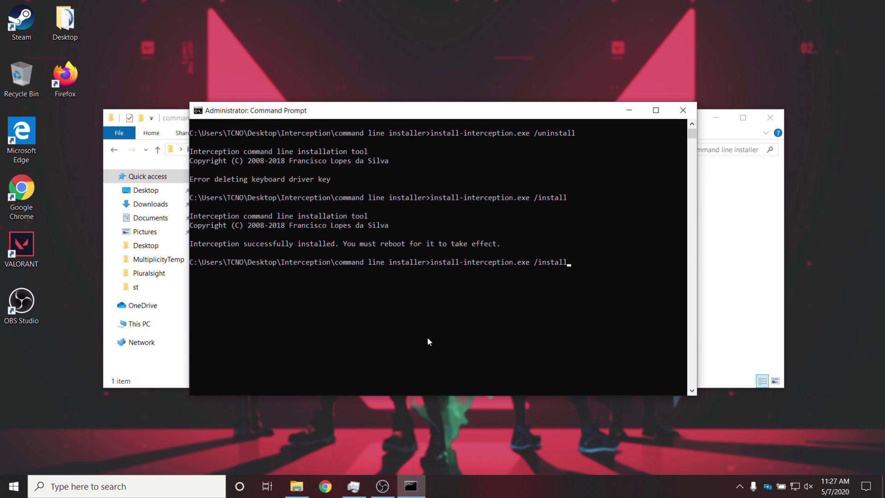
pyautogui.press('BackSpace')
pyautogui.press('BackSpace')
pyautogui.press('BackSpace')
pyautogui.press('BackSpace')
pyautogui.press('BackSpace')
pyautogui.press('BackSpace')
pyautogui.press('BackSpace')
pyautogui.write('uninstall')
pyautogui.press('Return')
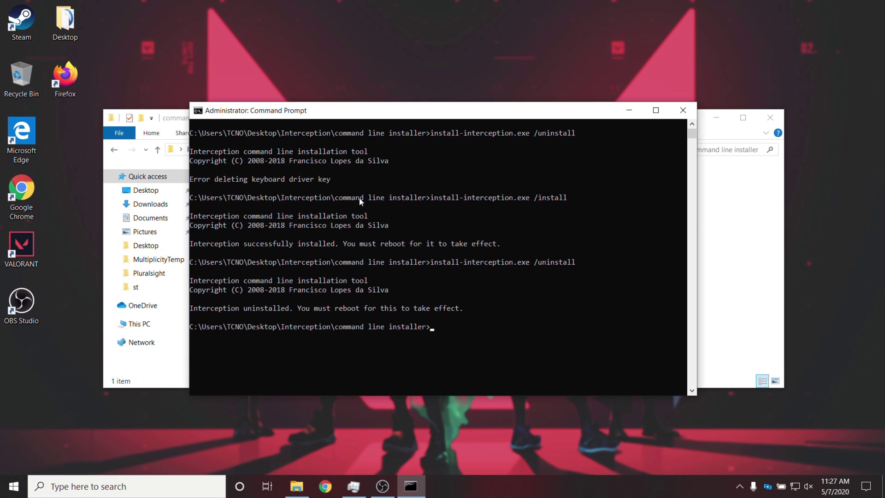
pyautogui.moveTo(336, 178); pyautogui.dragTo(189, 179)
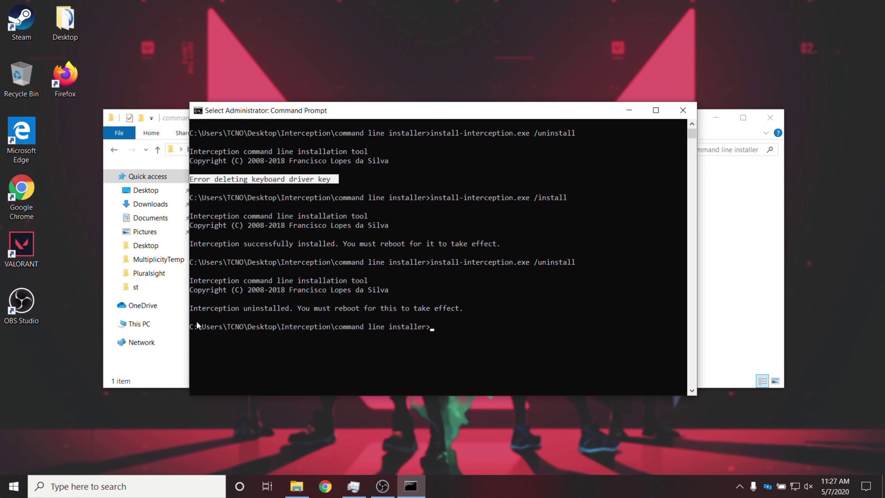
pyautogui.moveTo(191, 309); pyautogui.dragTo(481, 311)
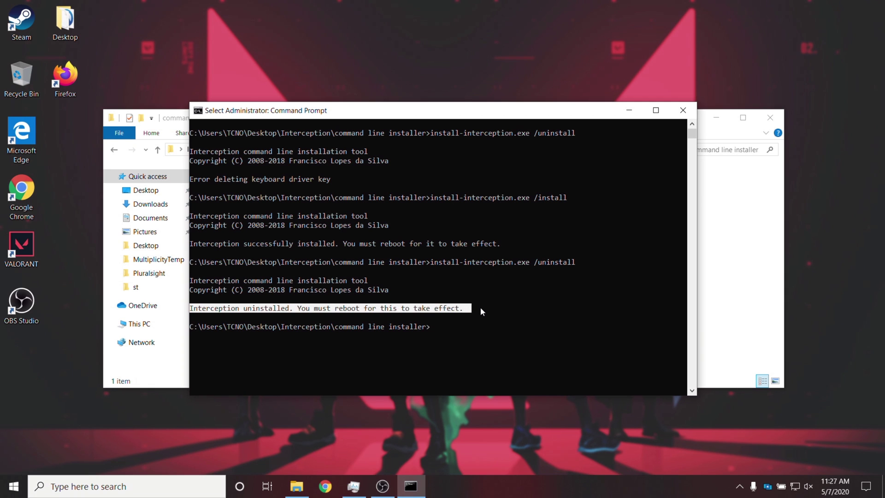
# Close Command Prompt and the installer folder window, then permanently delete the Interception folder
pyautogui.rightClick(481, 312)
pyautogui.click(683, 110)
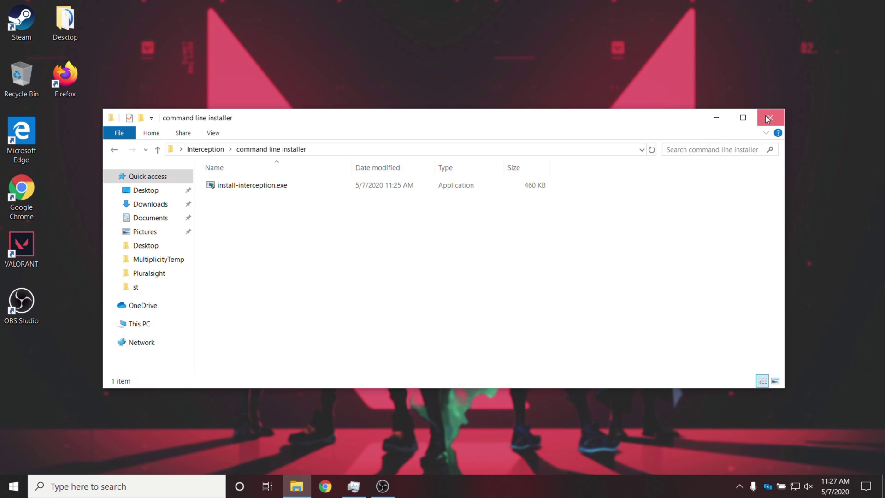
pyautogui.click(767, 119)
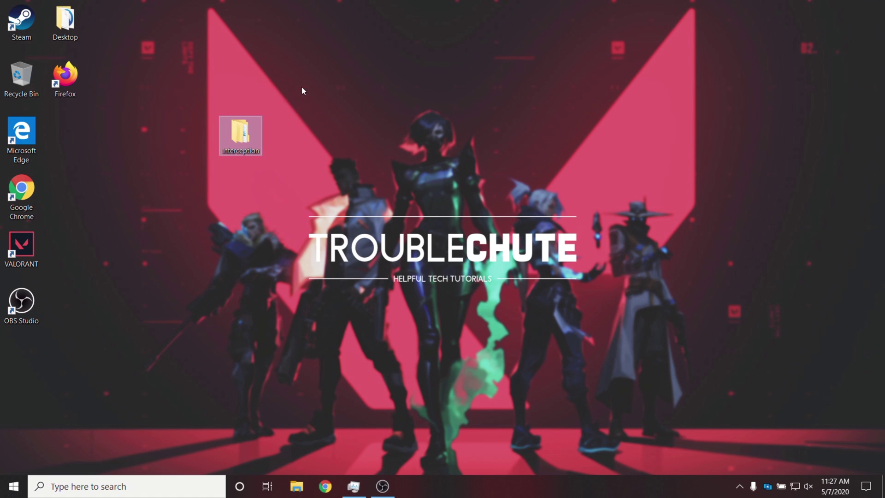
pyautogui.hotkey('shift', 'Delete')
pyautogui.press('Return')
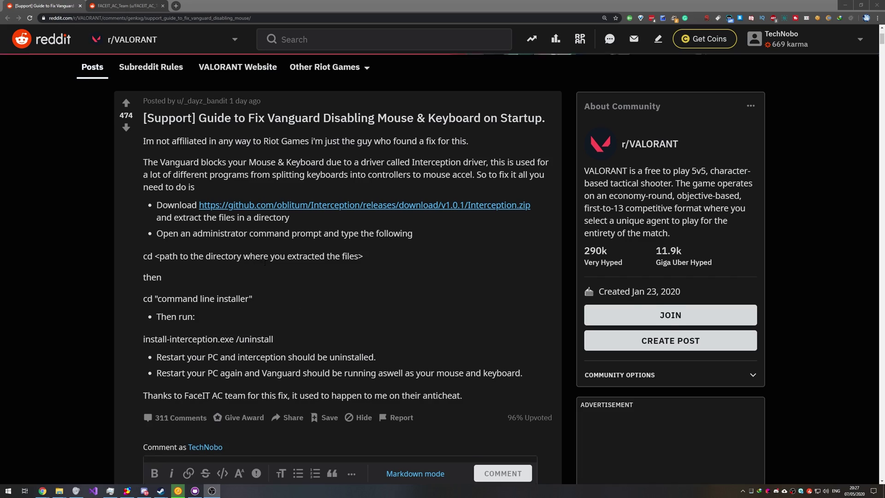
# Open the FACEIT_AC_Team commenter's profile from the post comments in a new tab
pyautogui.scroll(-15, 261, 259)
pyautogui.scroll(-6, 199, 174)
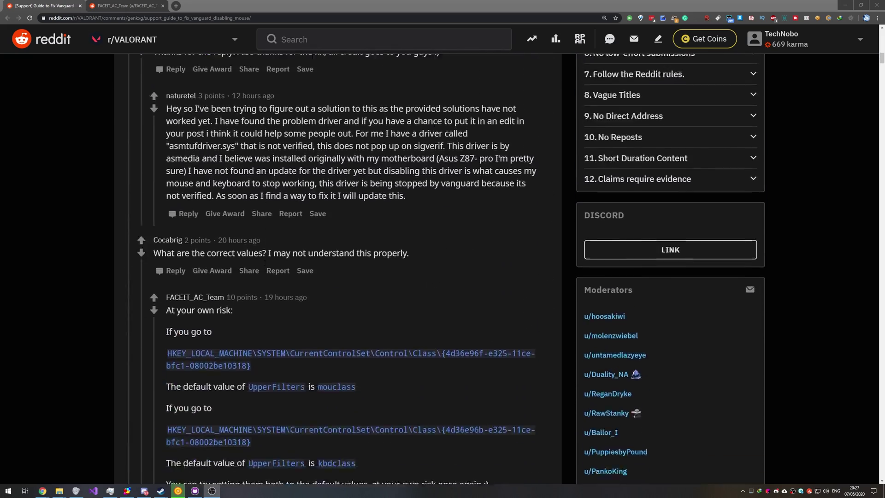
pyautogui.scroll(10, 199, 174)
pyautogui.scroll(1, 199, 174)
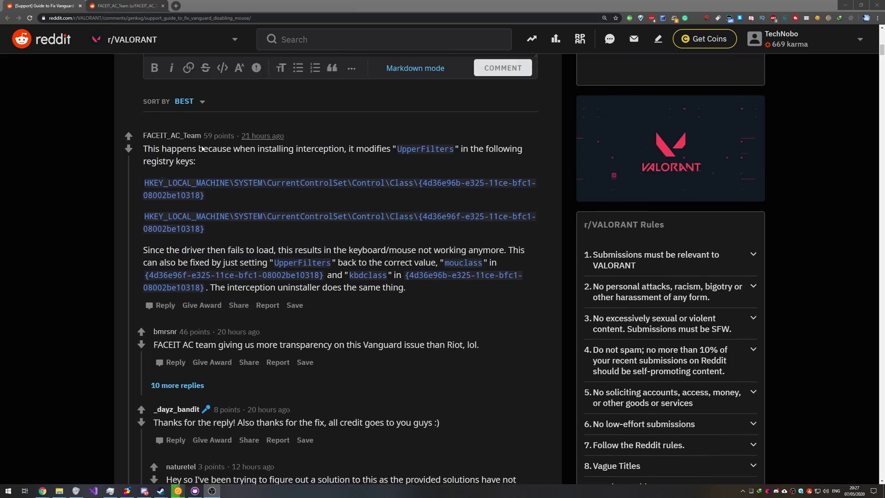
pyautogui.moveTo(159, 137)
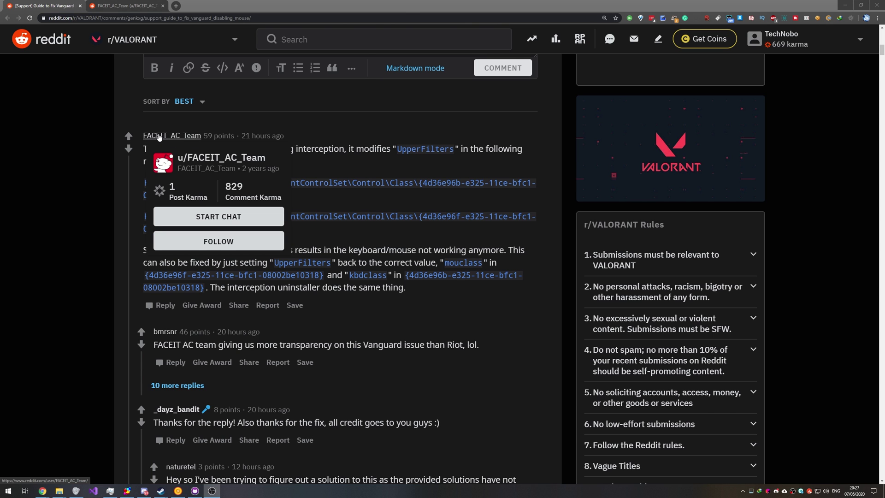
pyautogui.rightClick(159, 137)
pyautogui.click(186, 138)
pyautogui.click(142, 6)
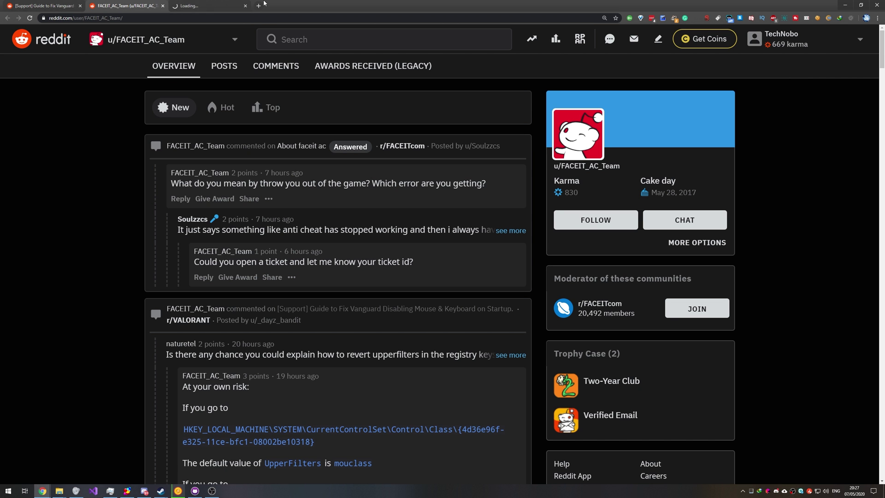
# Close the empty extra tab and scroll through the FACEIT team's comment replies
pyautogui.click(245, 5)
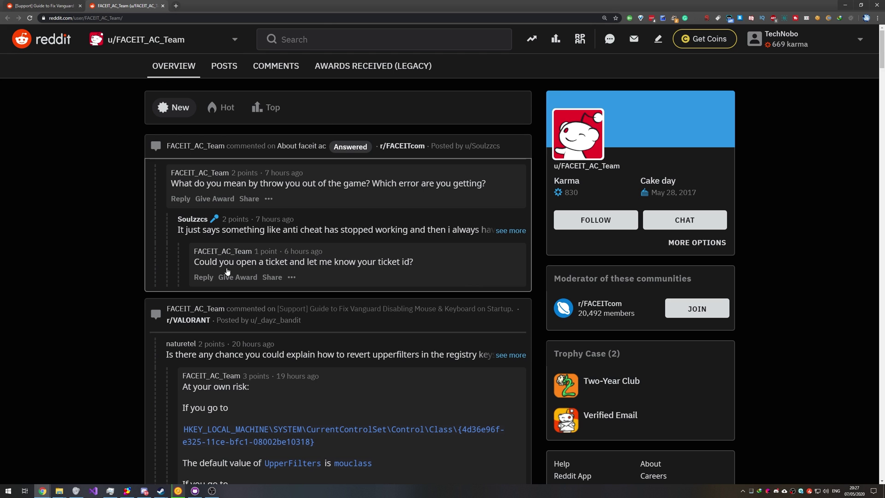
pyautogui.scroll(-9, 224, 276)
pyautogui.scroll(-15, 226, 278)
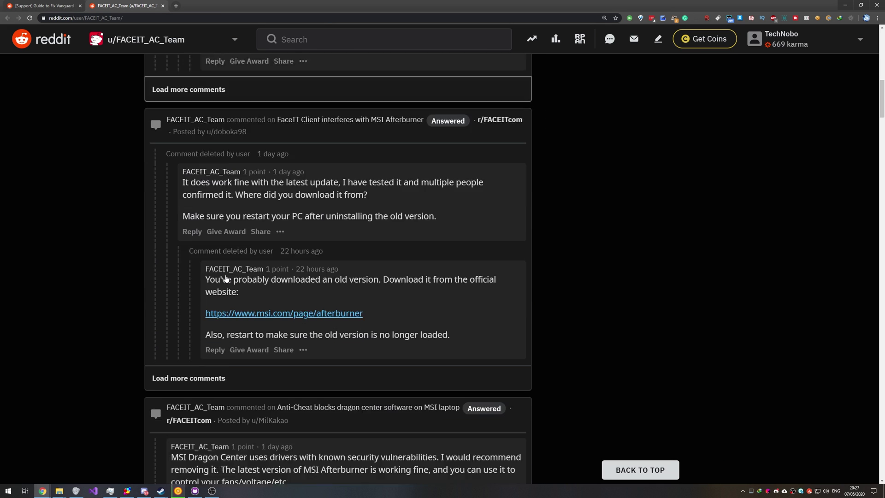
pyautogui.scroll(-18, 226, 277)
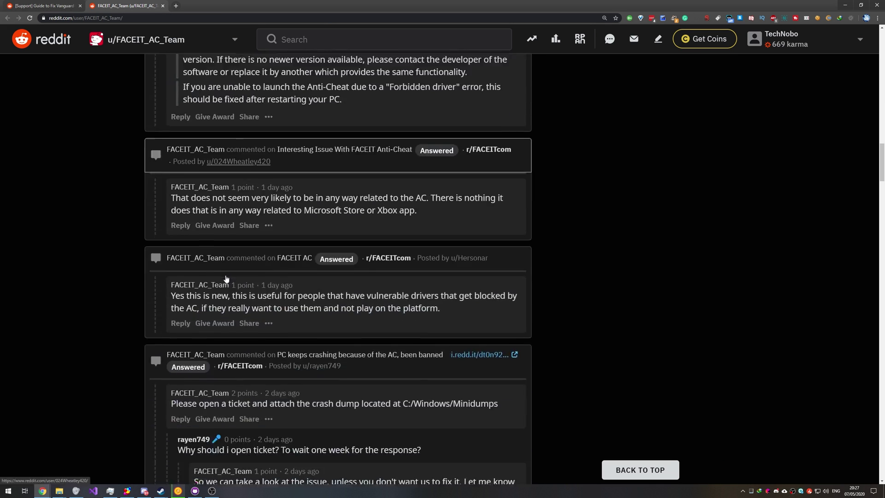
pyautogui.scroll(1, 225, 283)
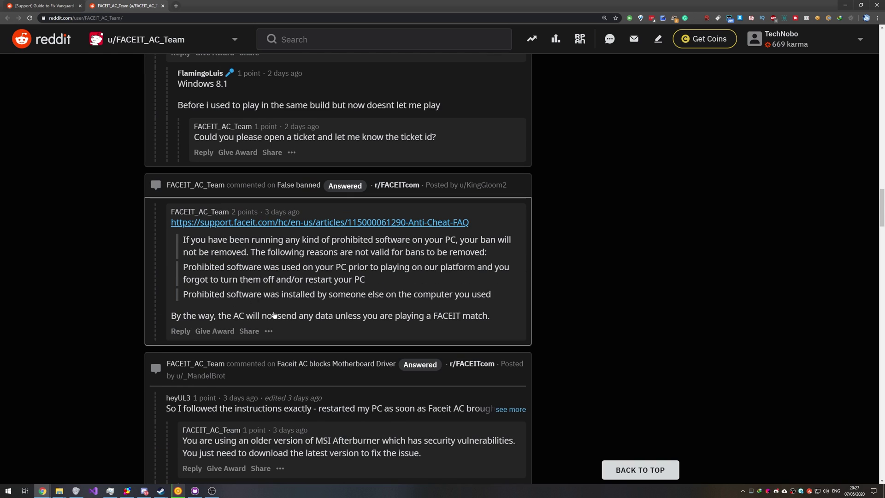
pyautogui.scroll(20, 352, 259)
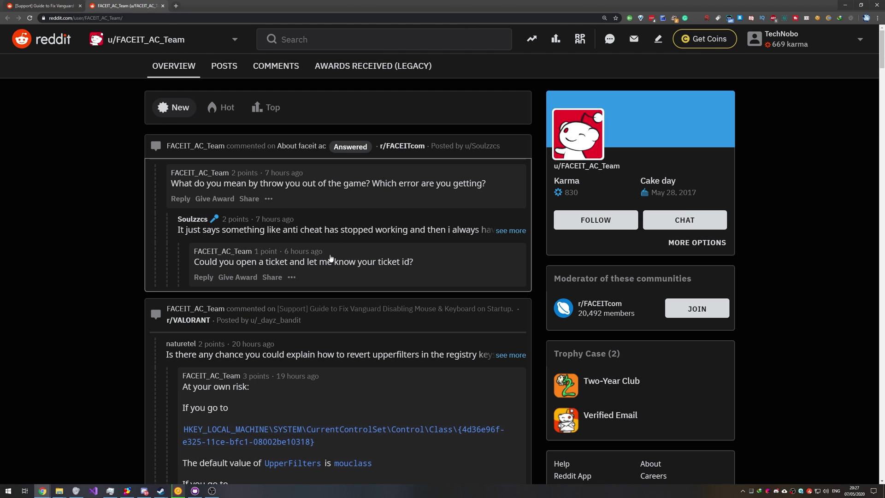
# Close the profile tab and select the VALORANT post's top UpperFilters fix comment
pyautogui.click(163, 7)
pyautogui.scroll(4, 449, 168)
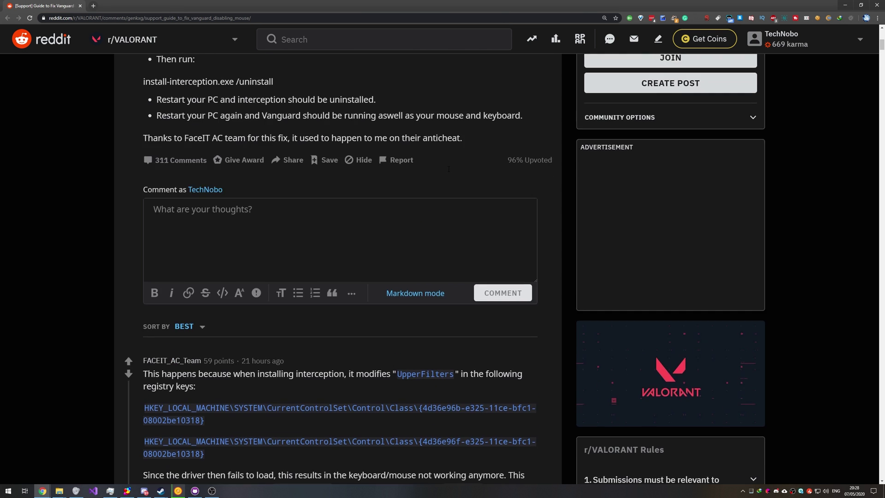
pyautogui.scroll(-6, 310, 168)
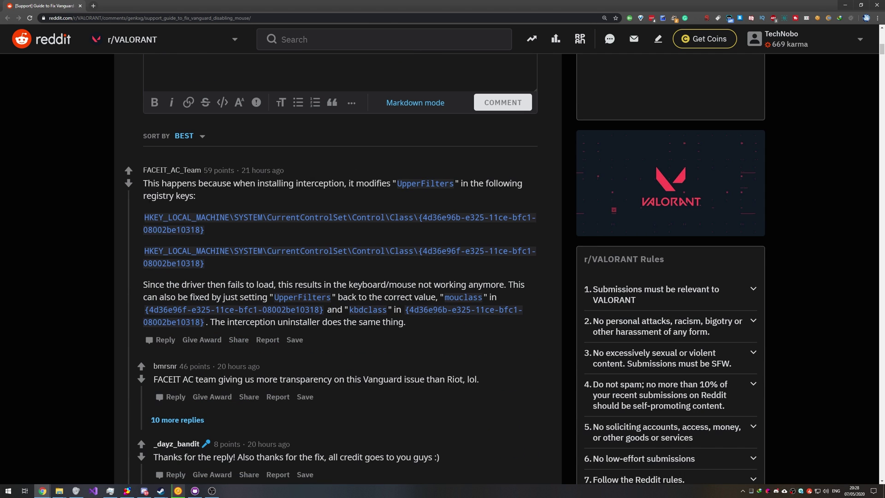
pyautogui.moveTo(142, 183); pyautogui.dragTo(447, 319)
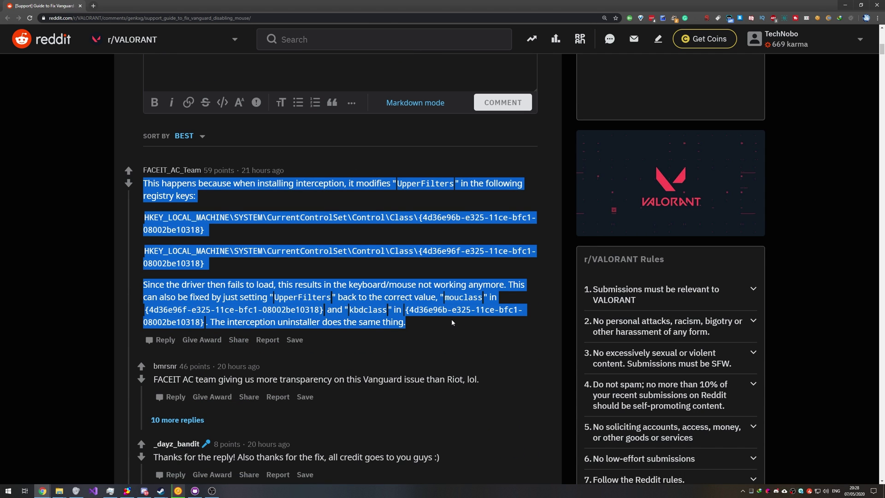
pyautogui.click(420, 333)
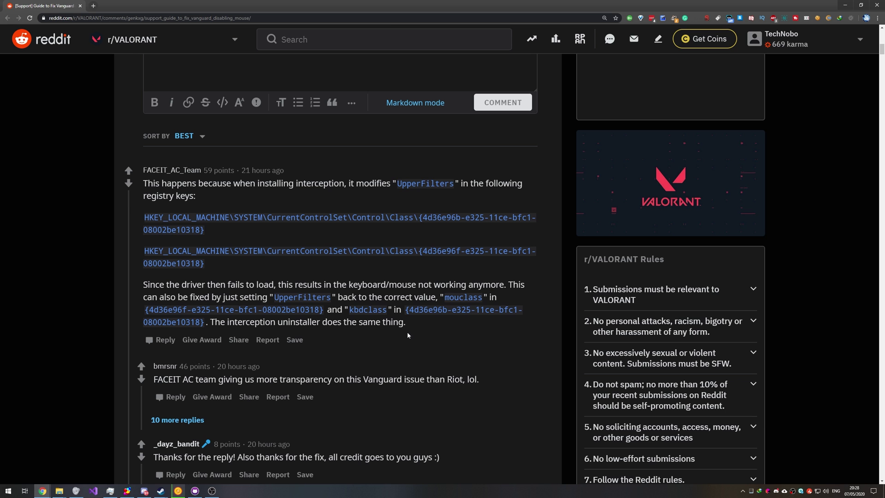
pyautogui.scroll(12, 396, 331)
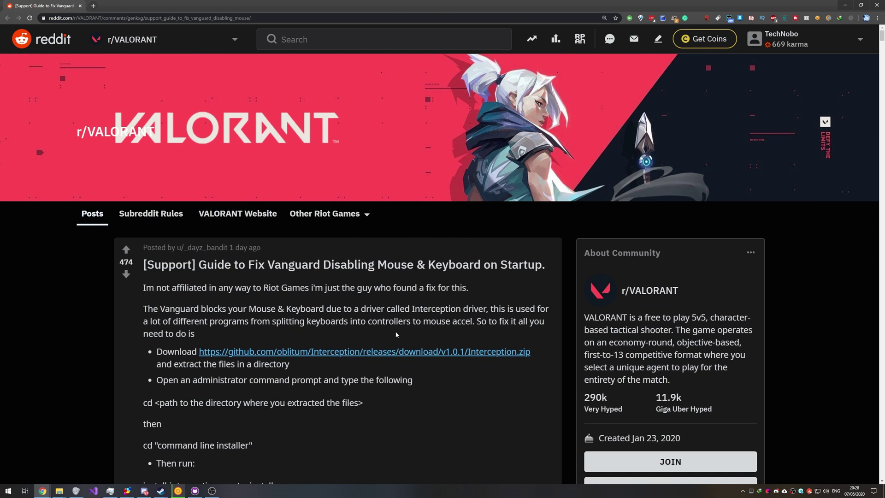